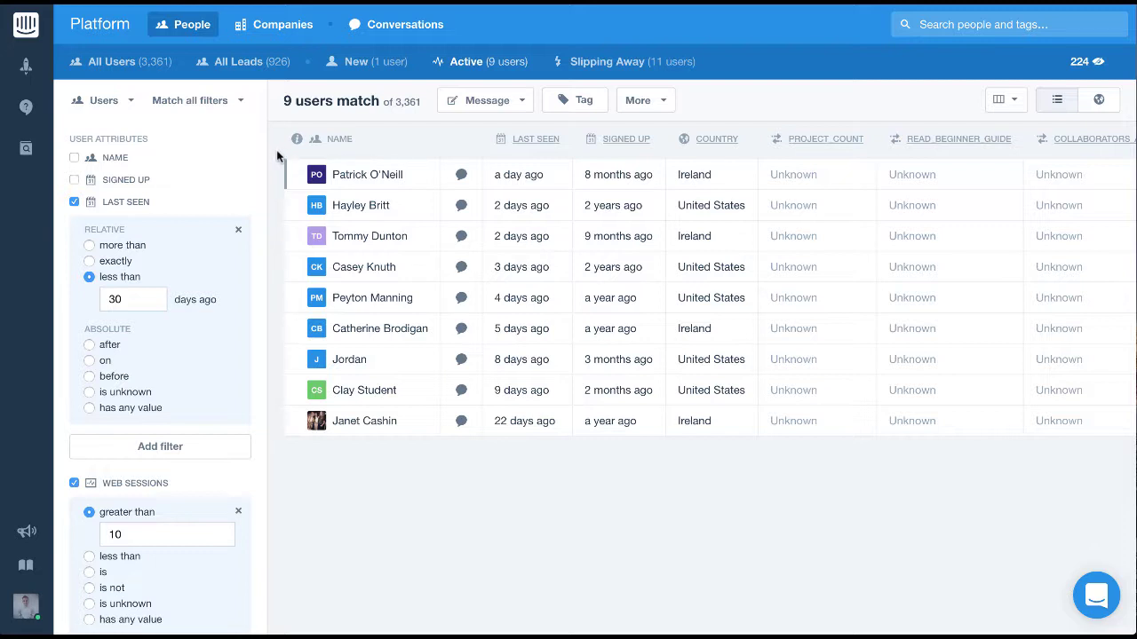
Create a new user auto message in Engage titled '30% Free to Paid - Push'
click(26, 65)
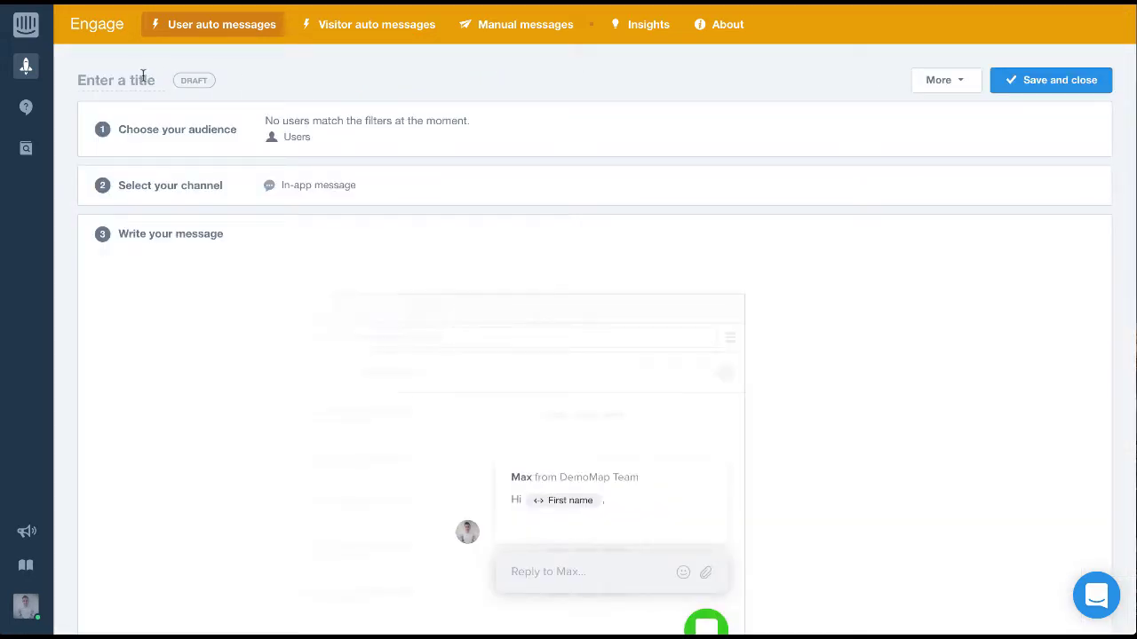
click(143, 79)
text(Free t)
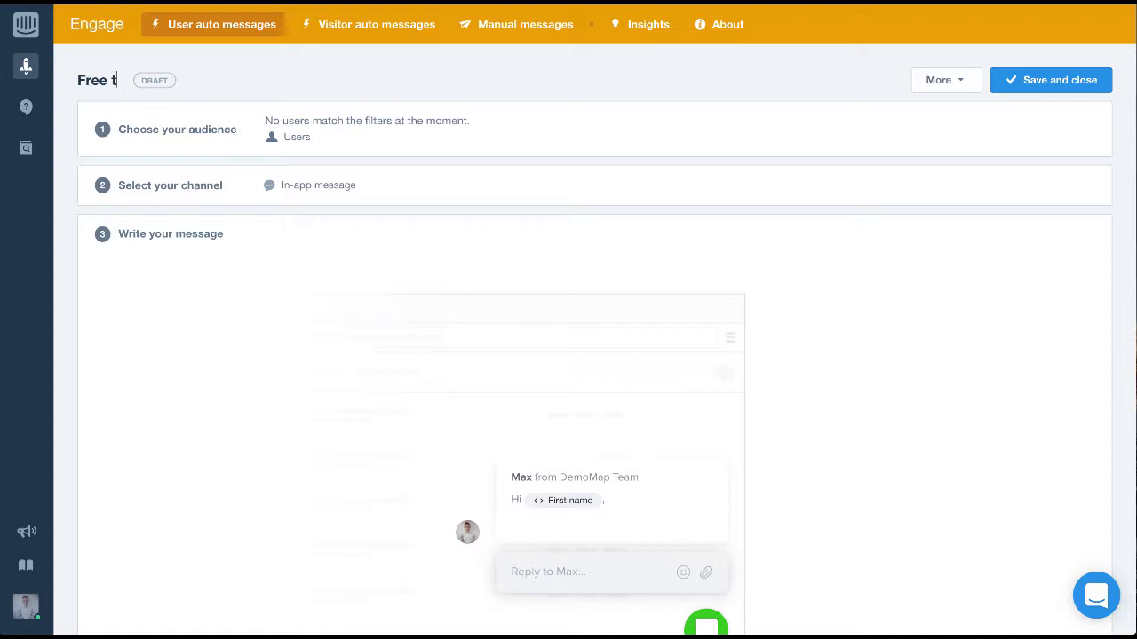
text(o Paid - )
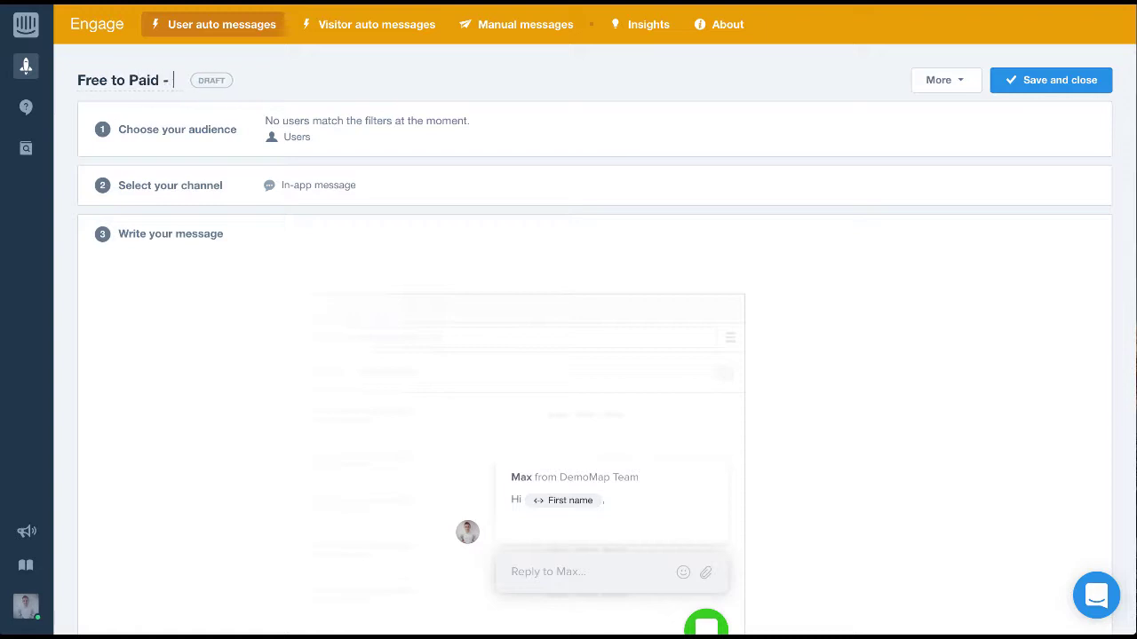
text(Push)
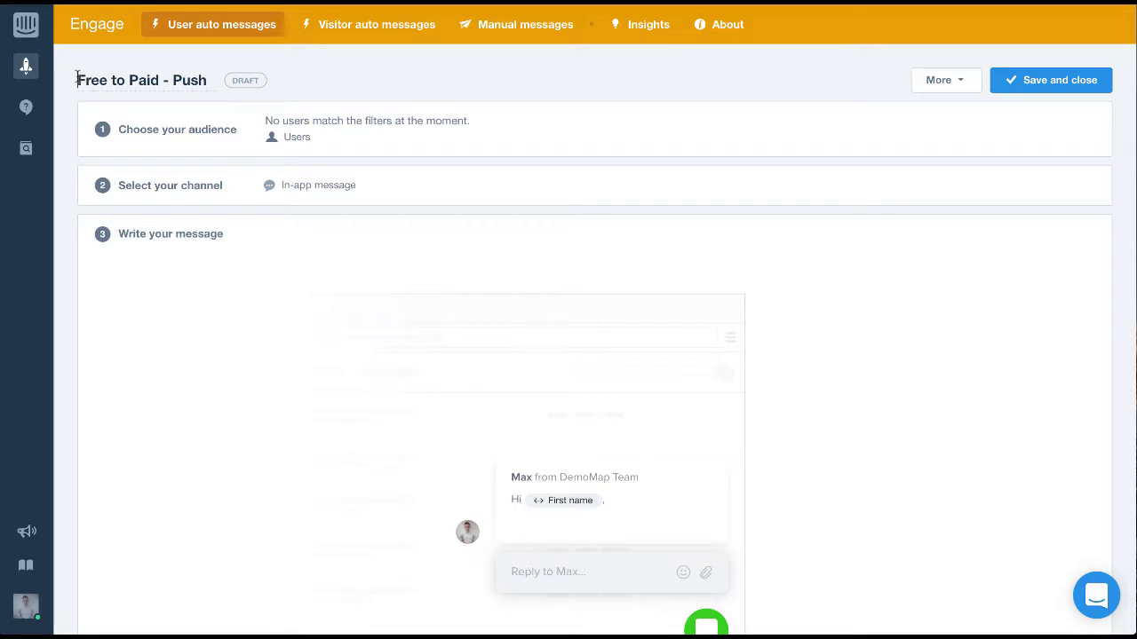
text(30%)
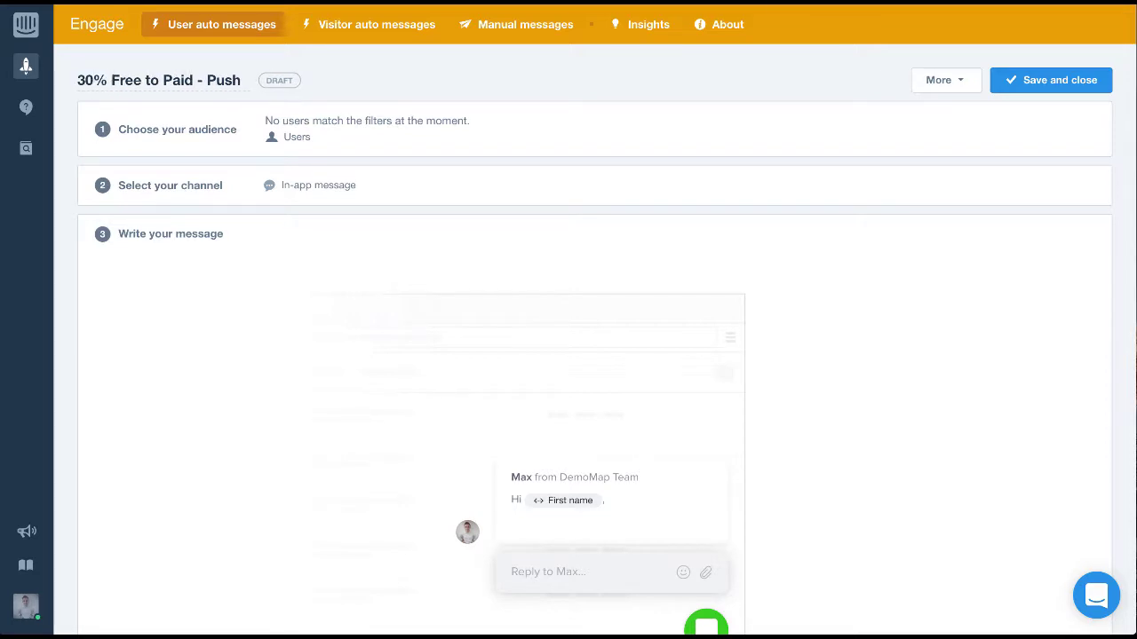
Add an audience rule requiring plan_name is free
click(386, 126)
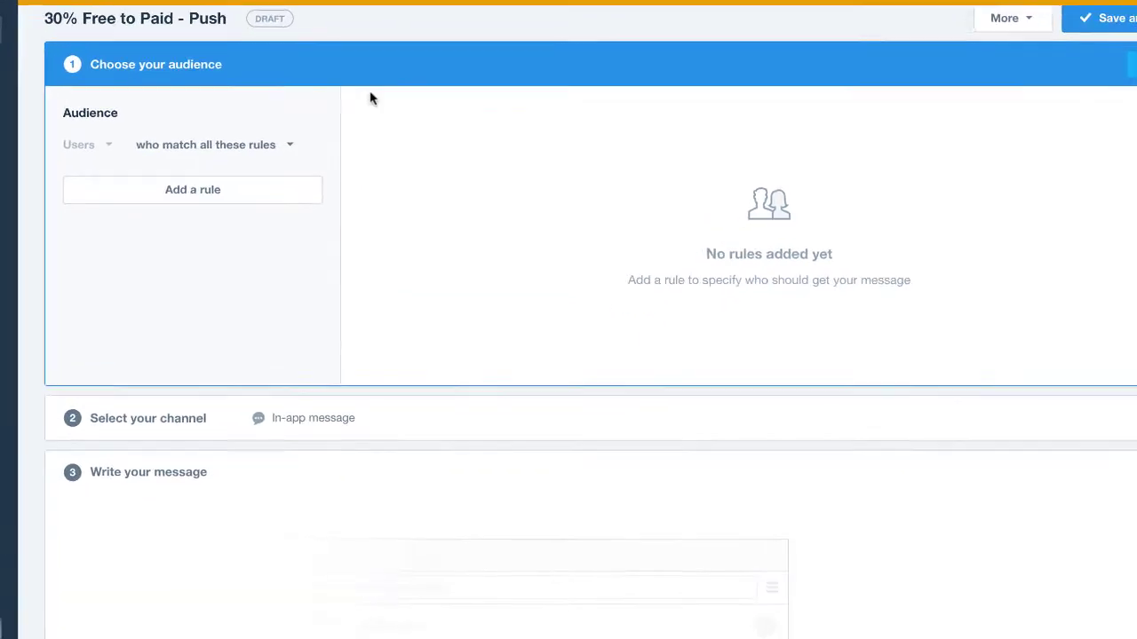
click(249, 195)
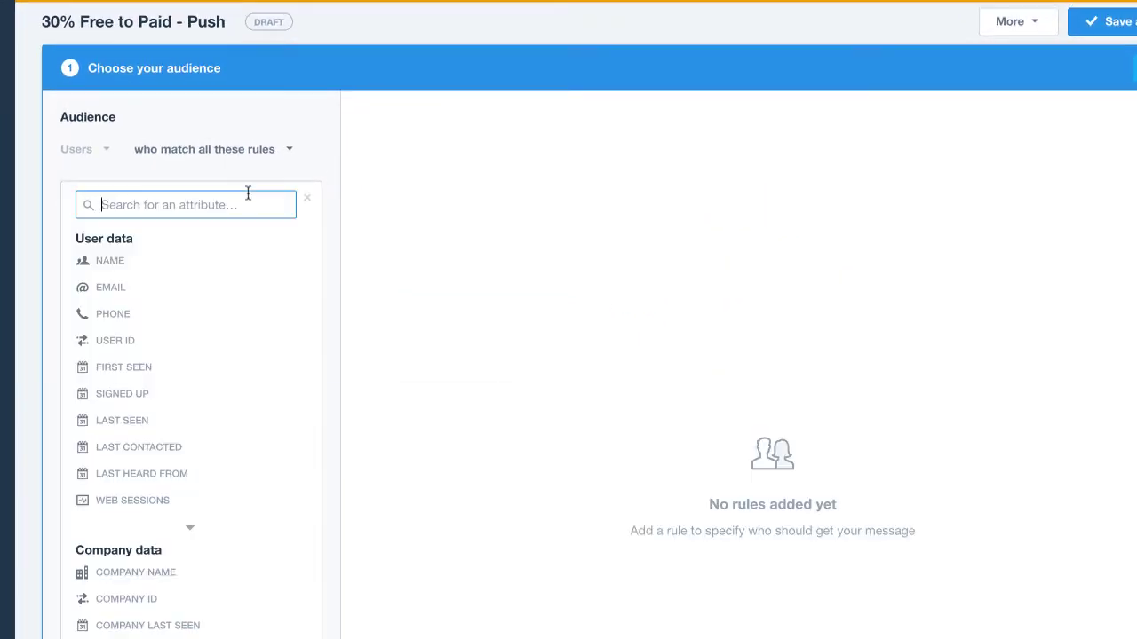
text(plan)
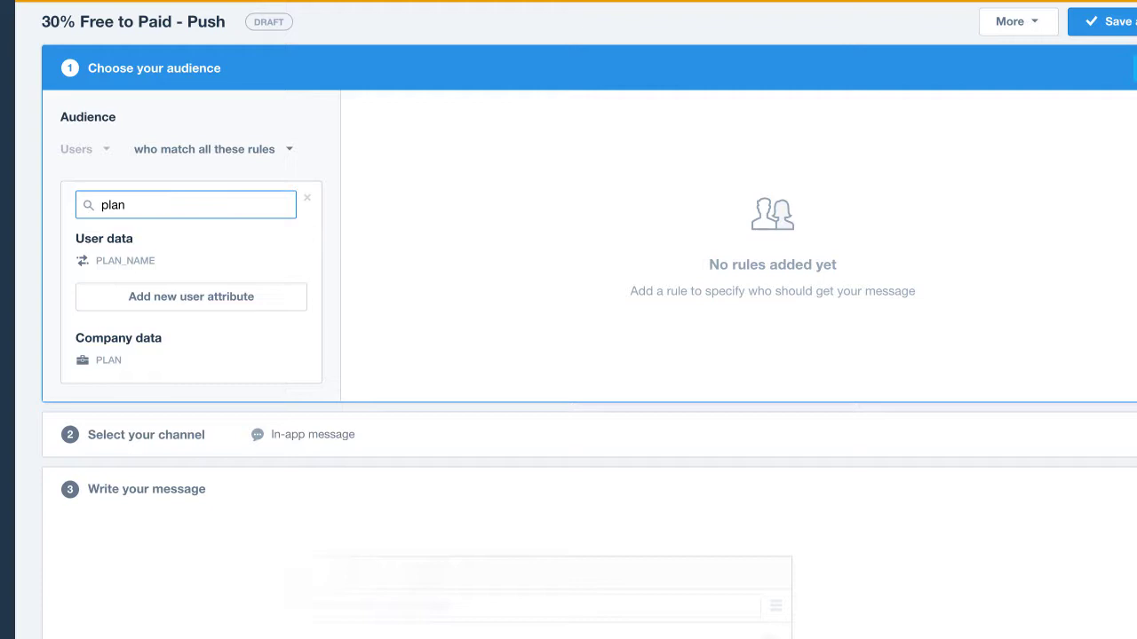
click(216, 260)
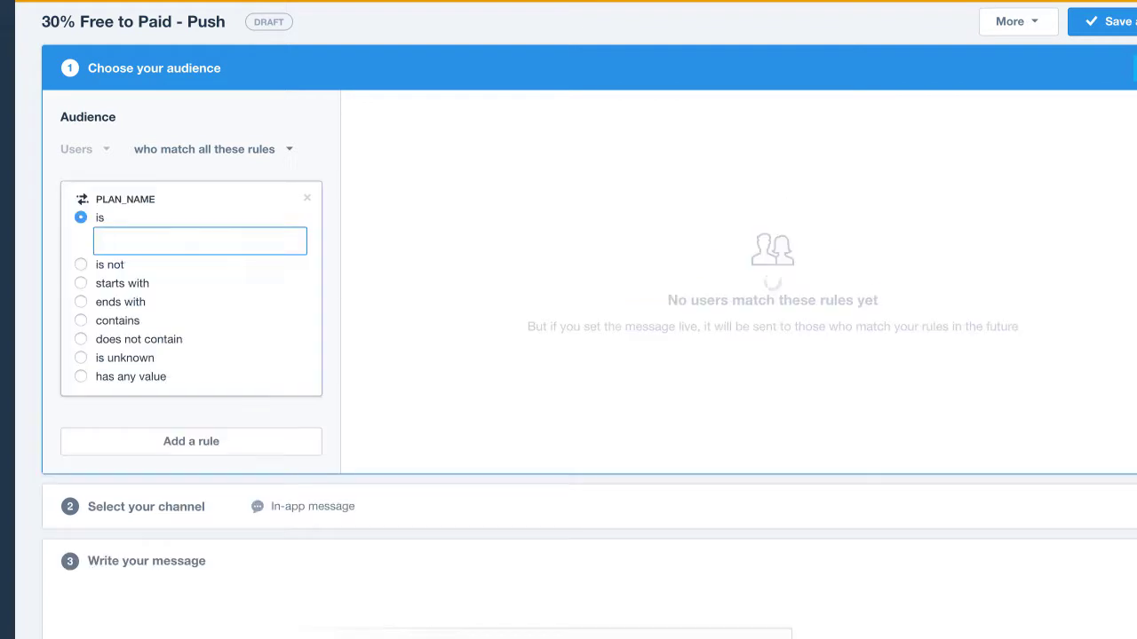
text(free)
click(341, 236)
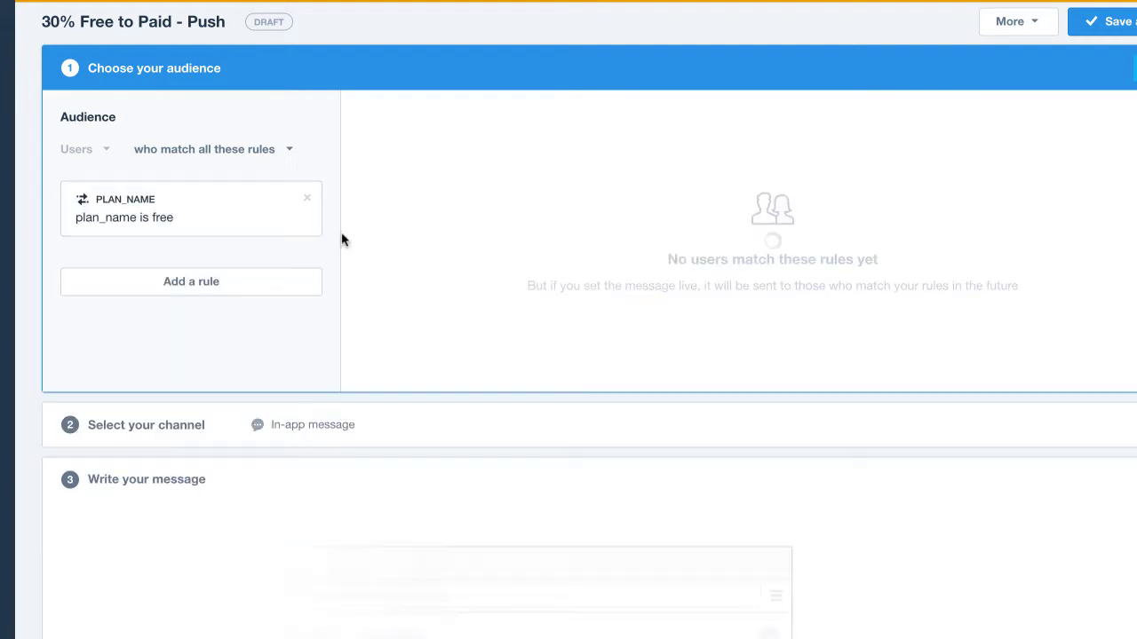
Add a second audience rule: last seen on iOS less than 15 days ago
click(254, 282)
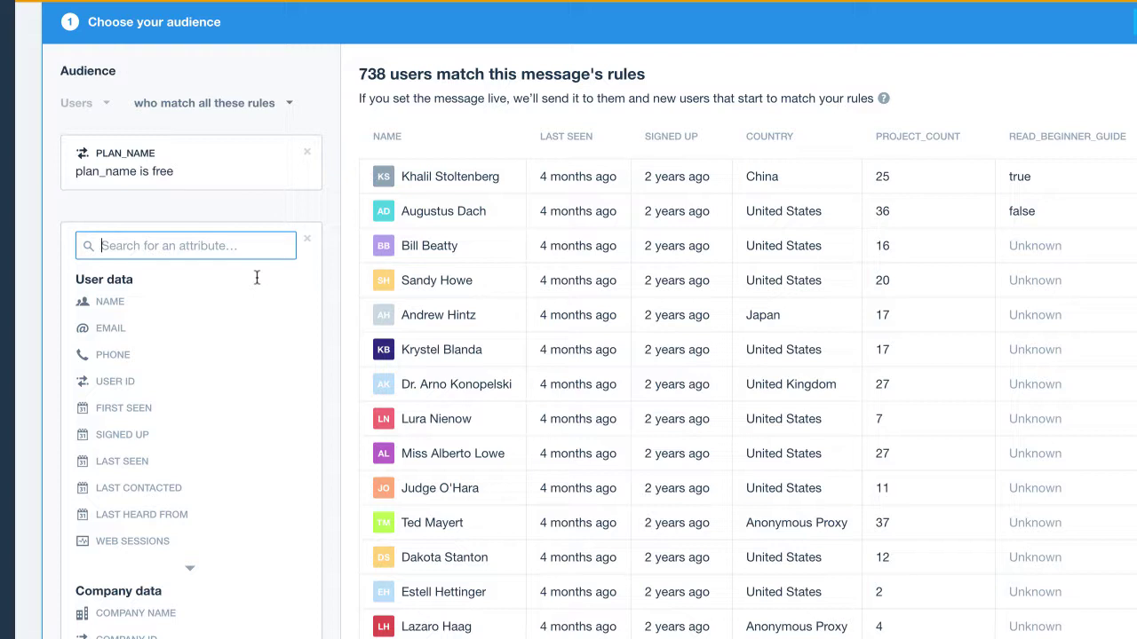
text(las)
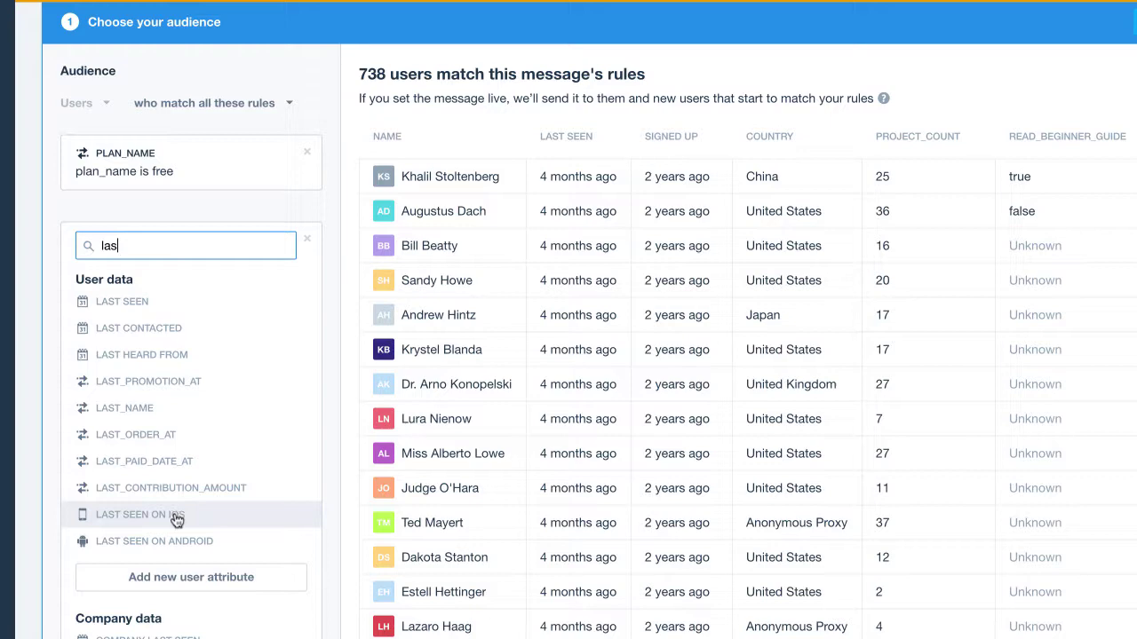
click(220, 515)
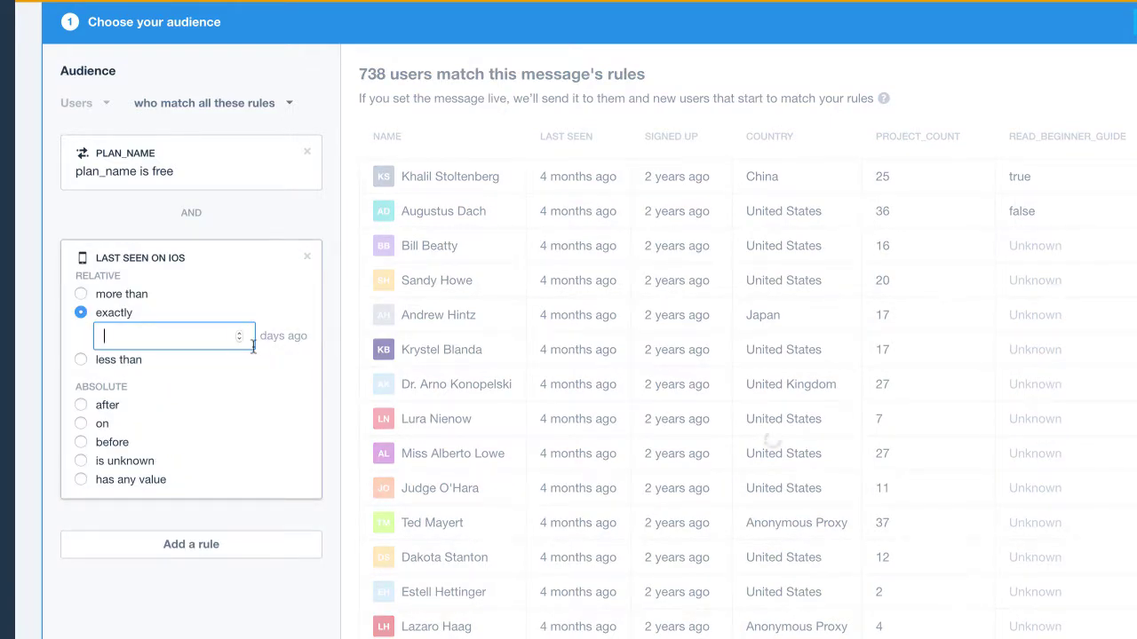
click(129, 361)
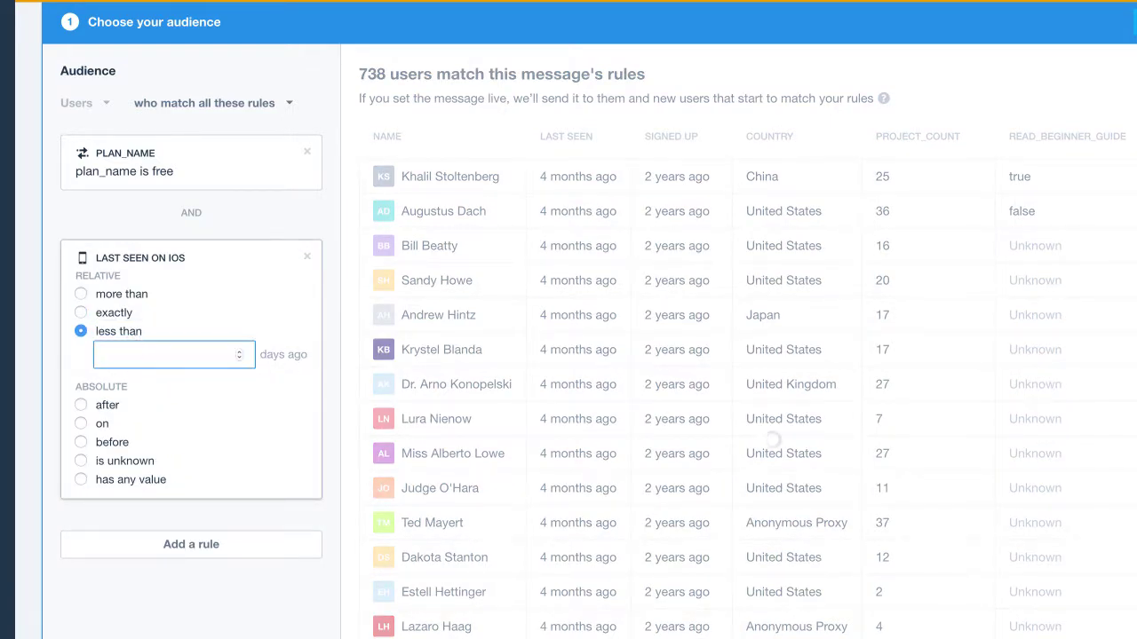
text(15)
click(331, 353)
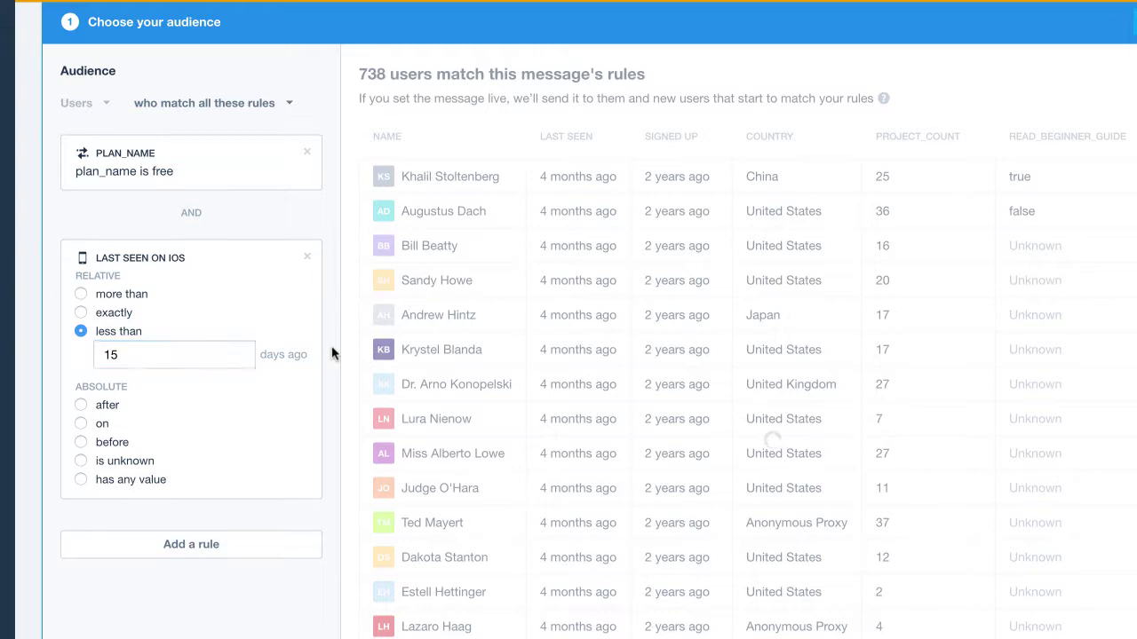
scroll(333, 327, up, 2)
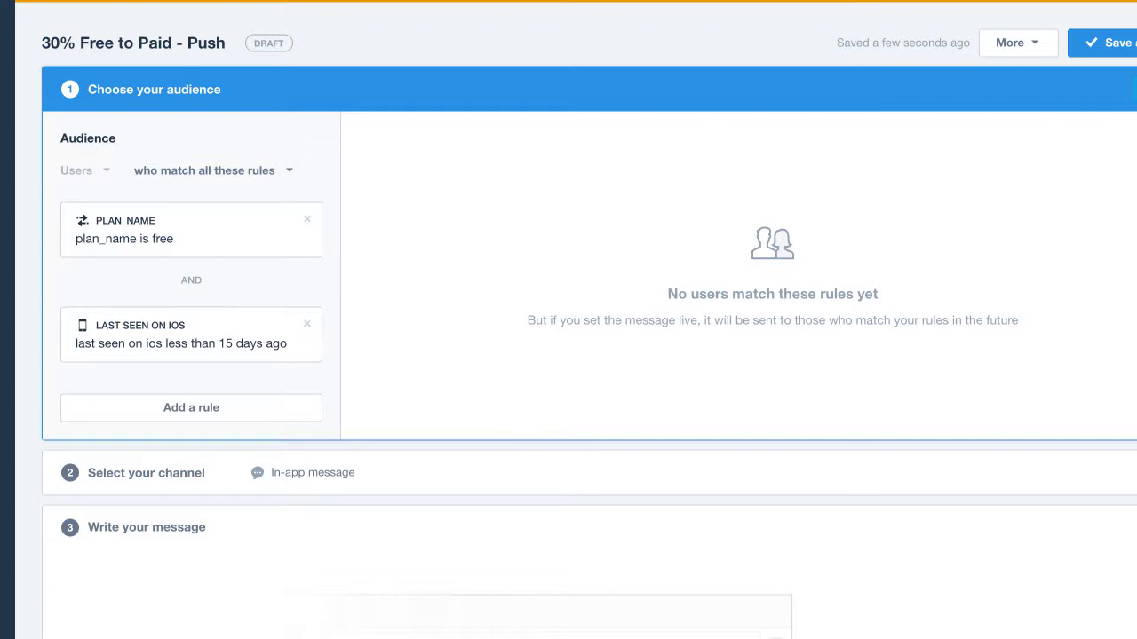
Finish the audience and pick the Push message channel, delivered to iOS only
click(844, 473)
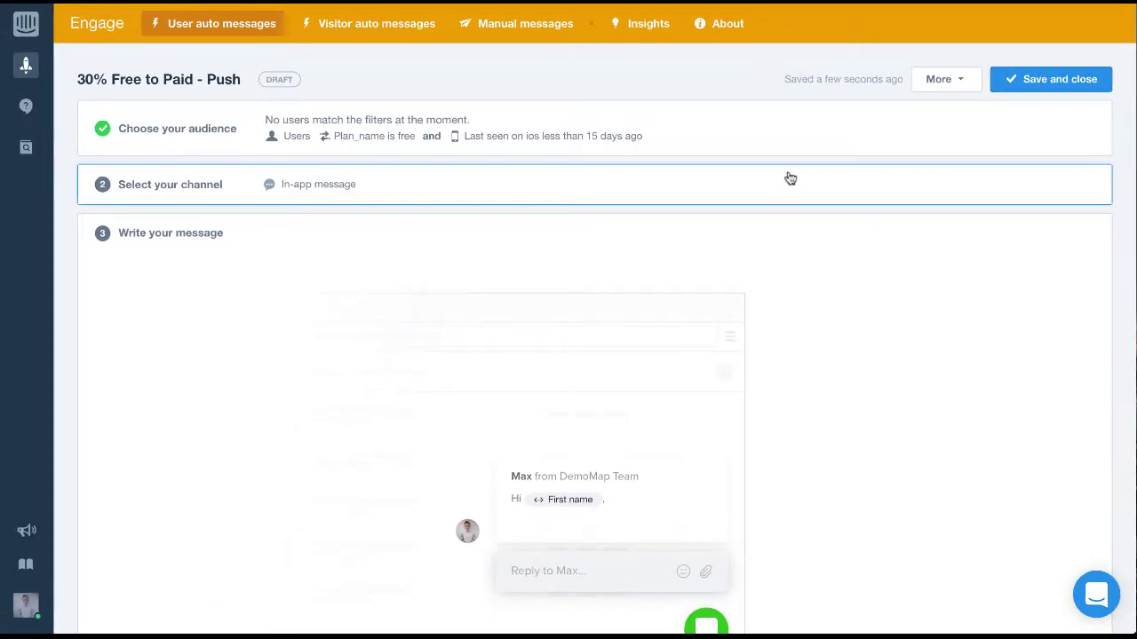
click(791, 178)
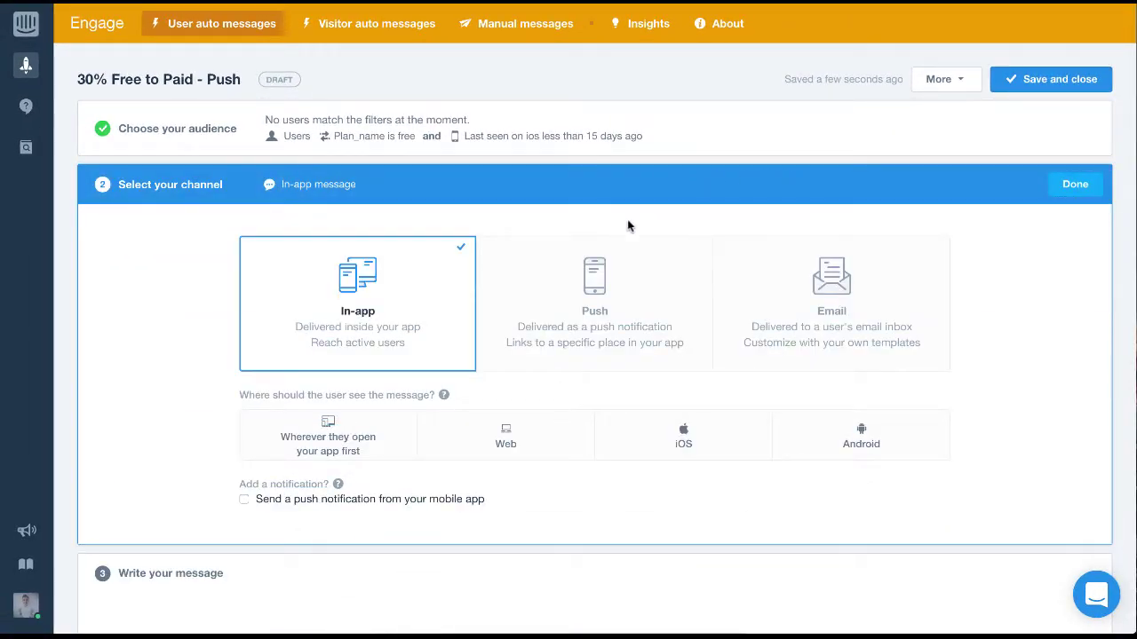
click(653, 318)
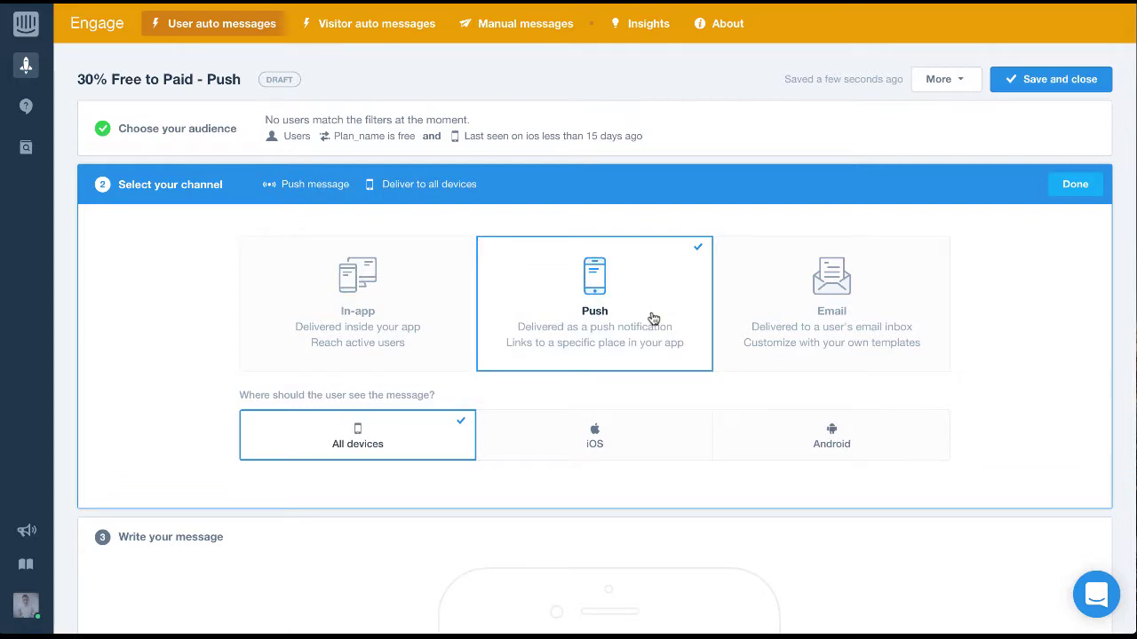
click(653, 437)
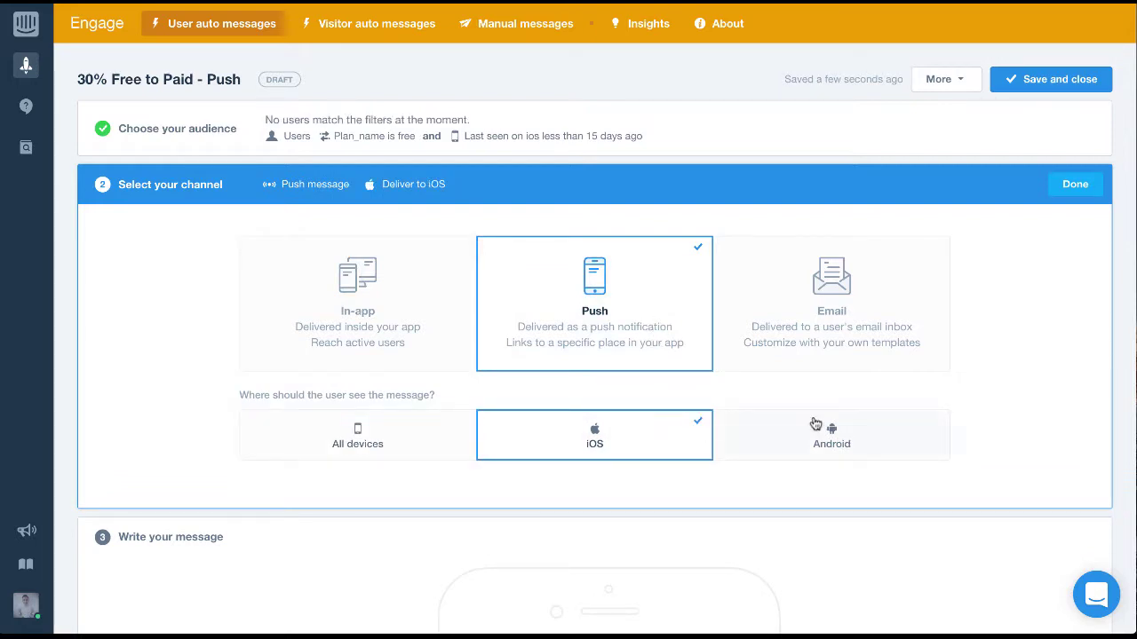
scroll(998, 401, down, 3)
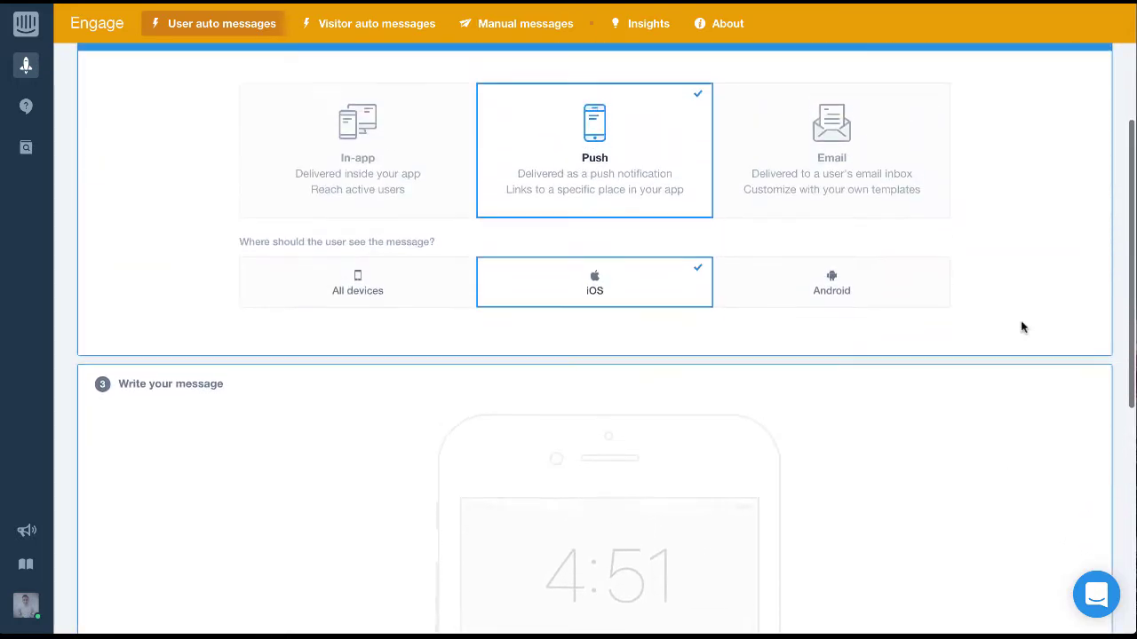
scroll(1021, 327, up, 2)
Finish the channel choice and set the push's iOS link to app.yourdomain.com
click(1072, 104)
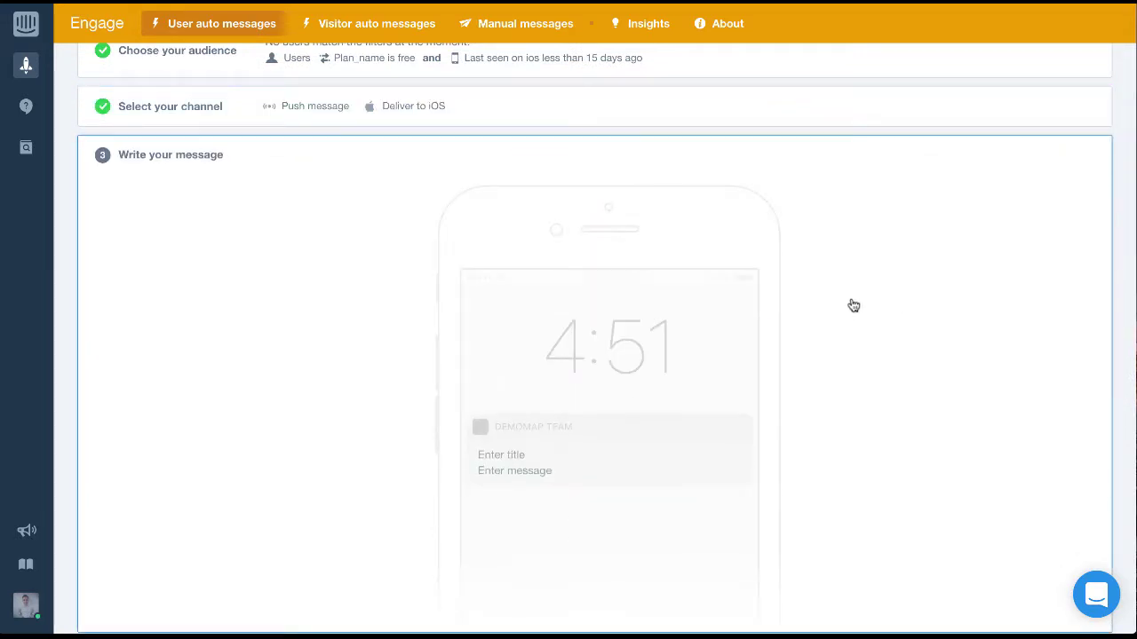
click(230, 261)
click(162, 220)
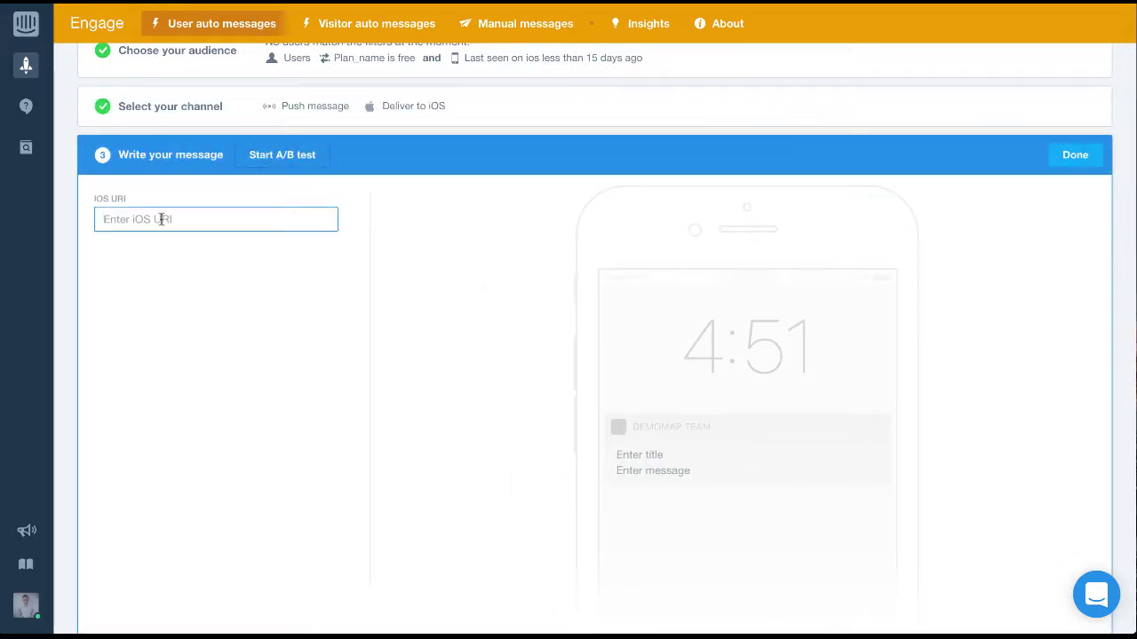
text(app.yourdomain.com)
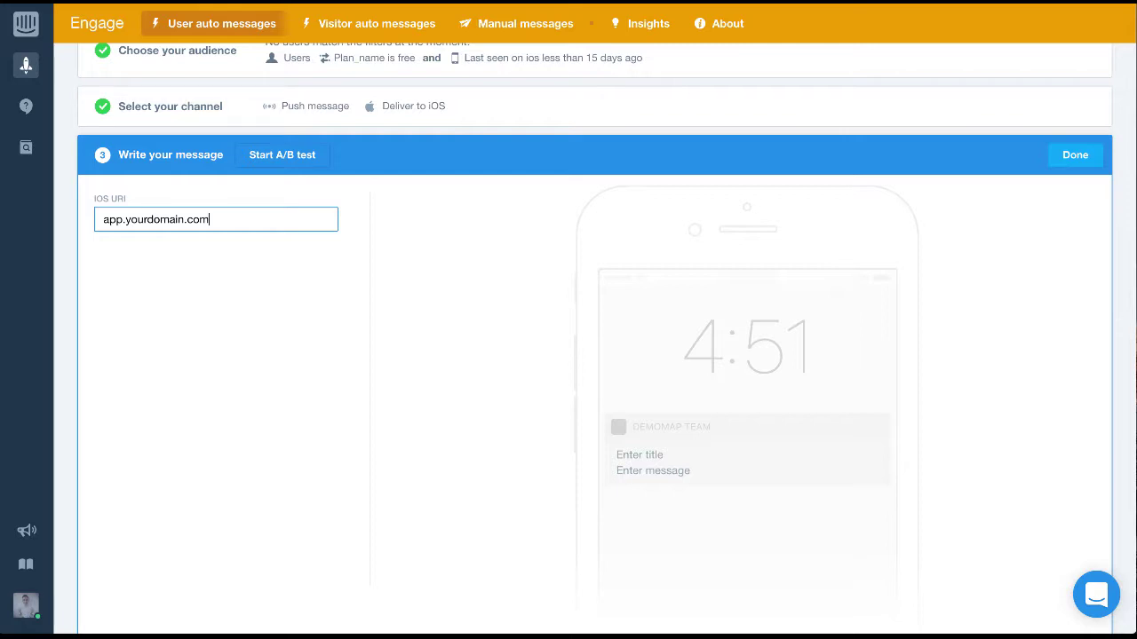
scroll(344, 369, down, 3)
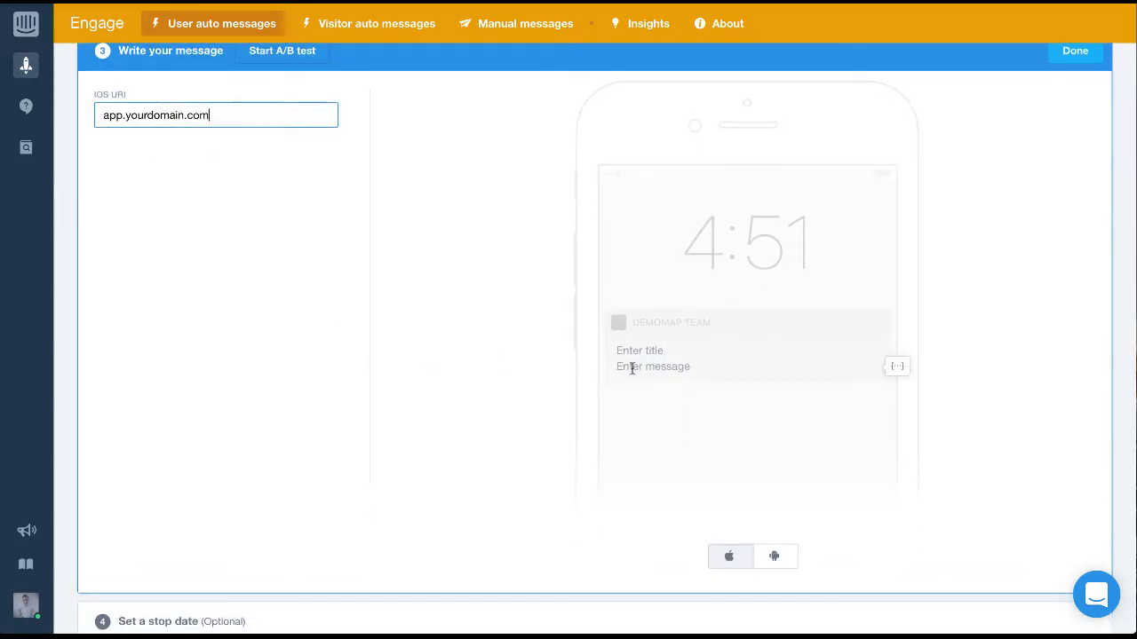
Paste 'GET 30% OFF 🚀' as the push notification title
click(624, 349)
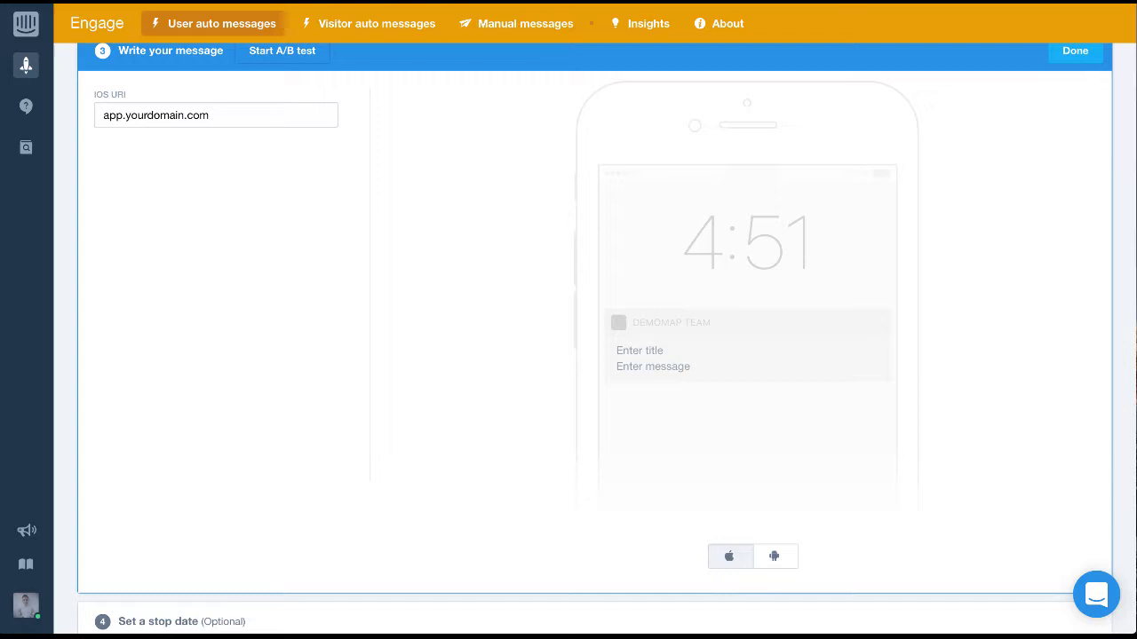
click(659, 350)
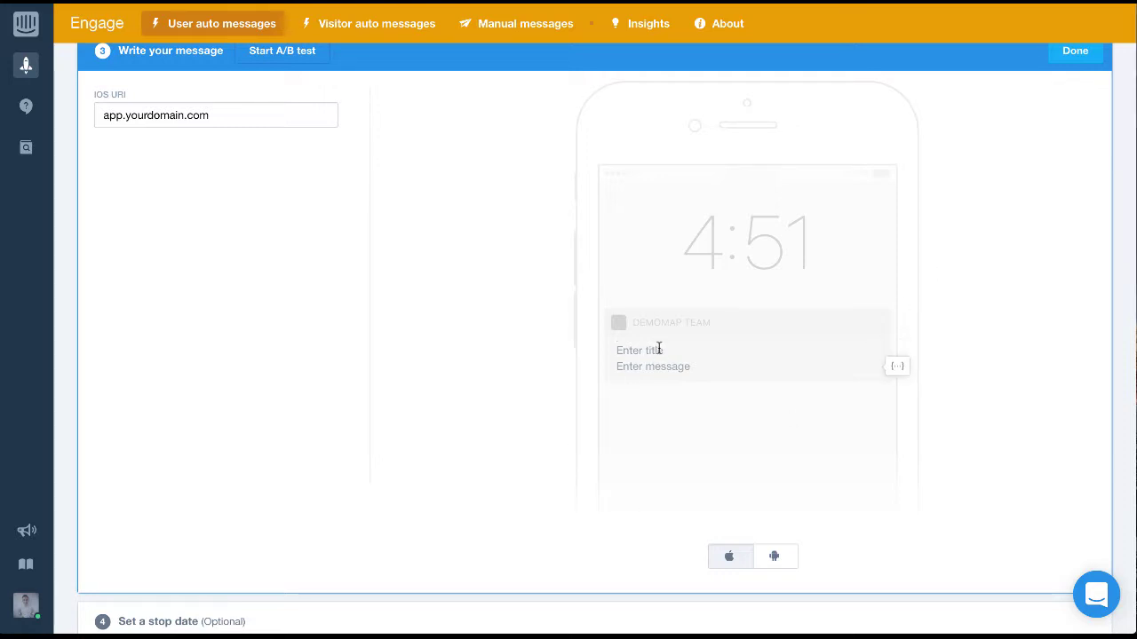
text(GET 30% OFF 🚀)
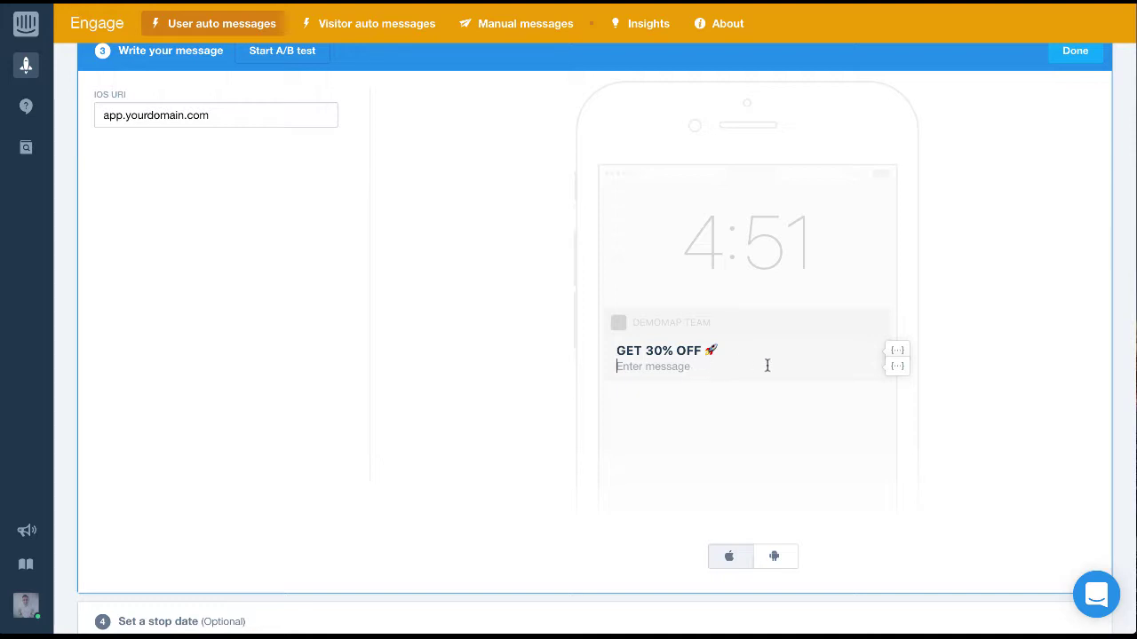
Insert a First name token into the push body with fallback 'Hey,'
click(897, 368)
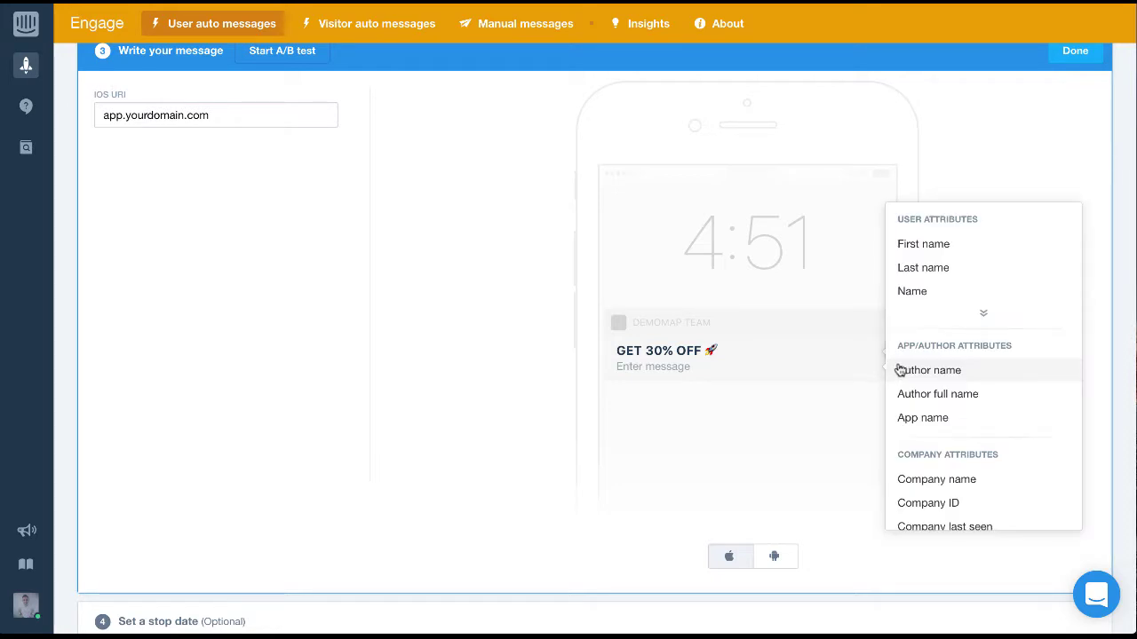
scroll(948, 329, down, 1)
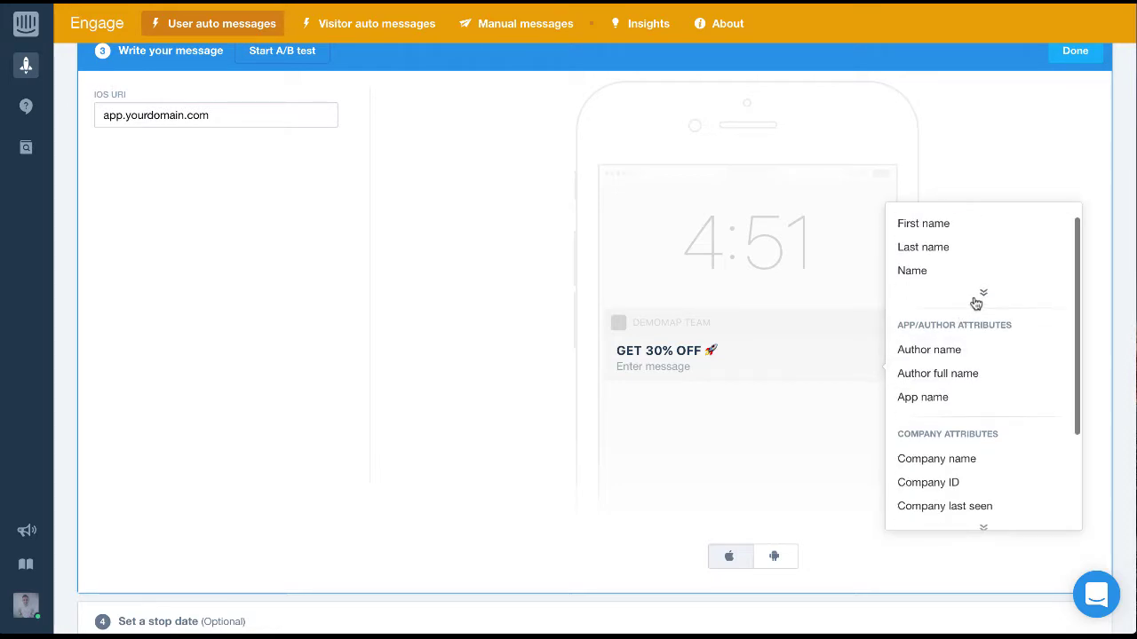
click(972, 300)
scroll(969, 330, down, 2)
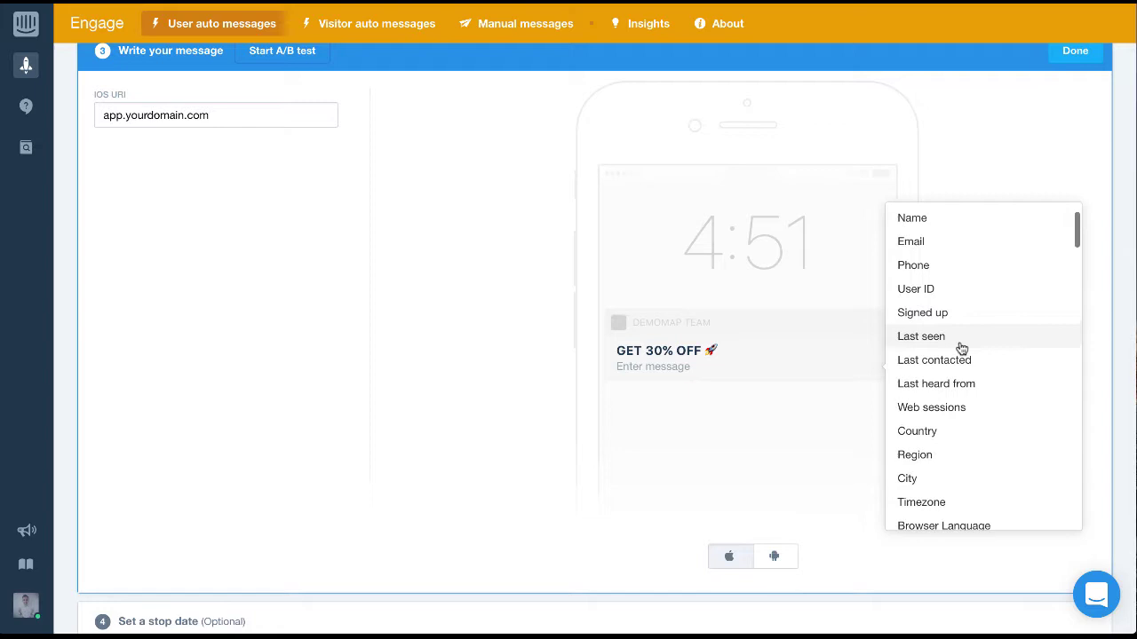
scroll(959, 347, up, 3)
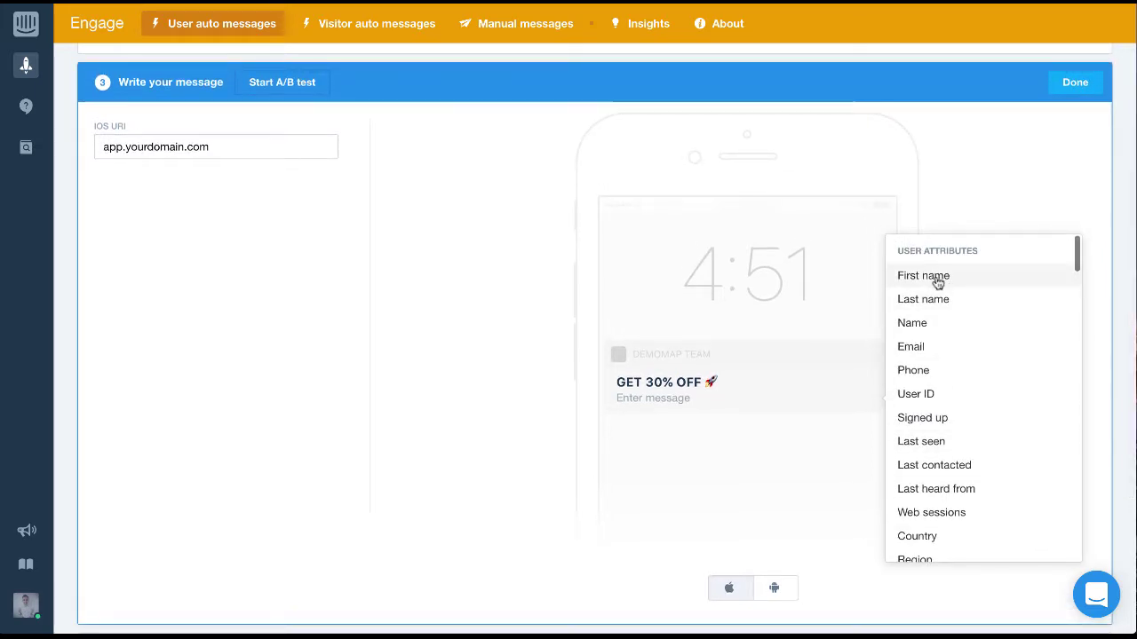
click(923, 276)
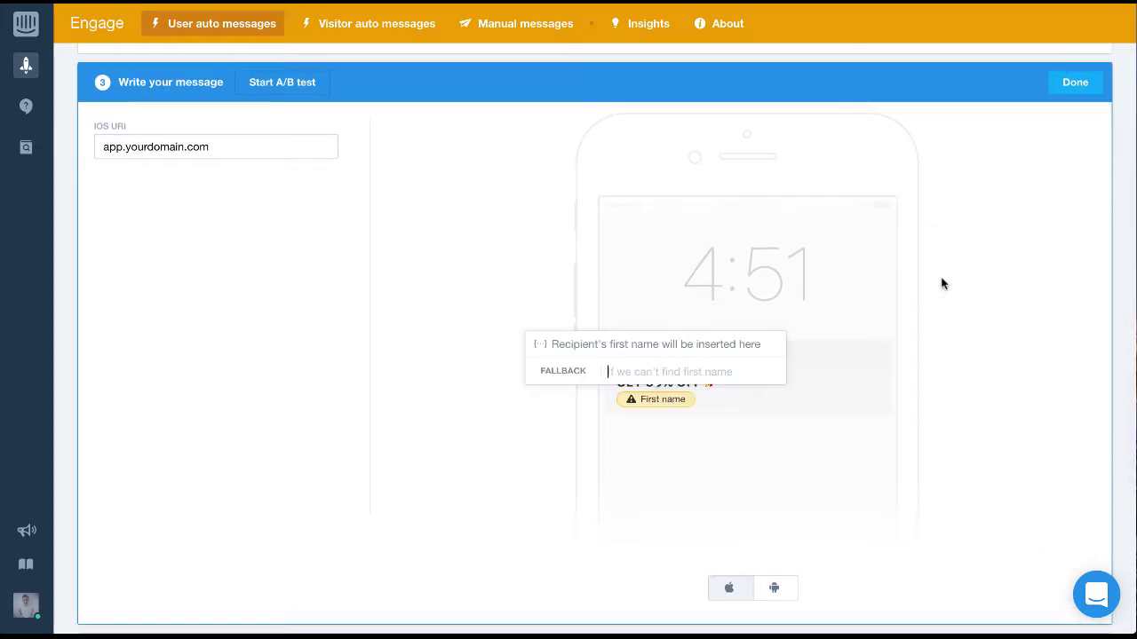
text(Hey,)
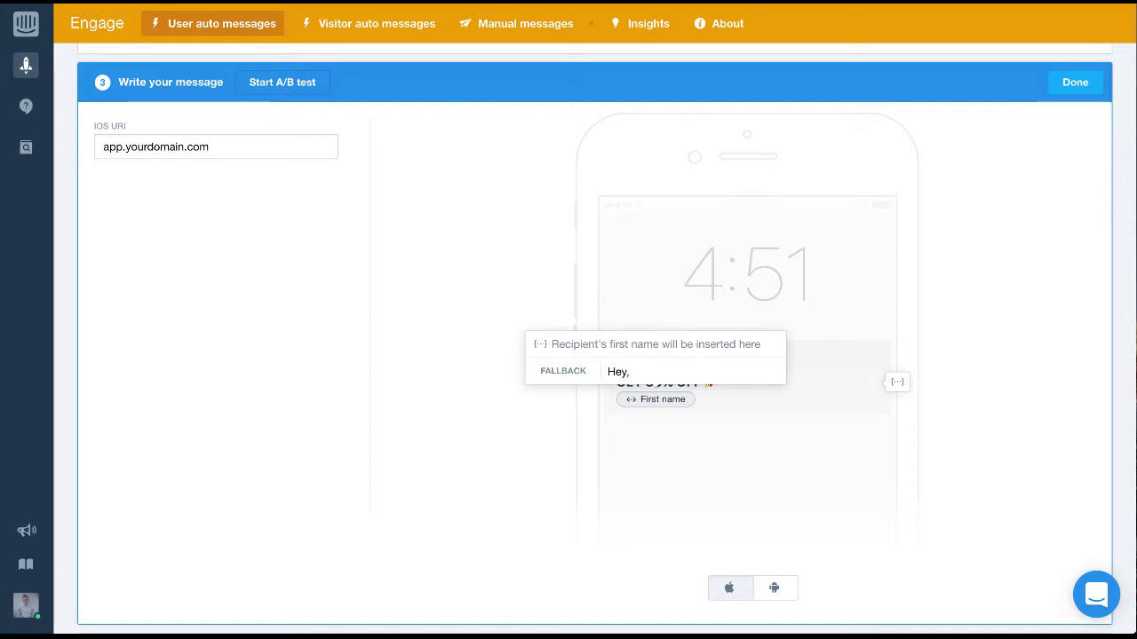
key(Return)
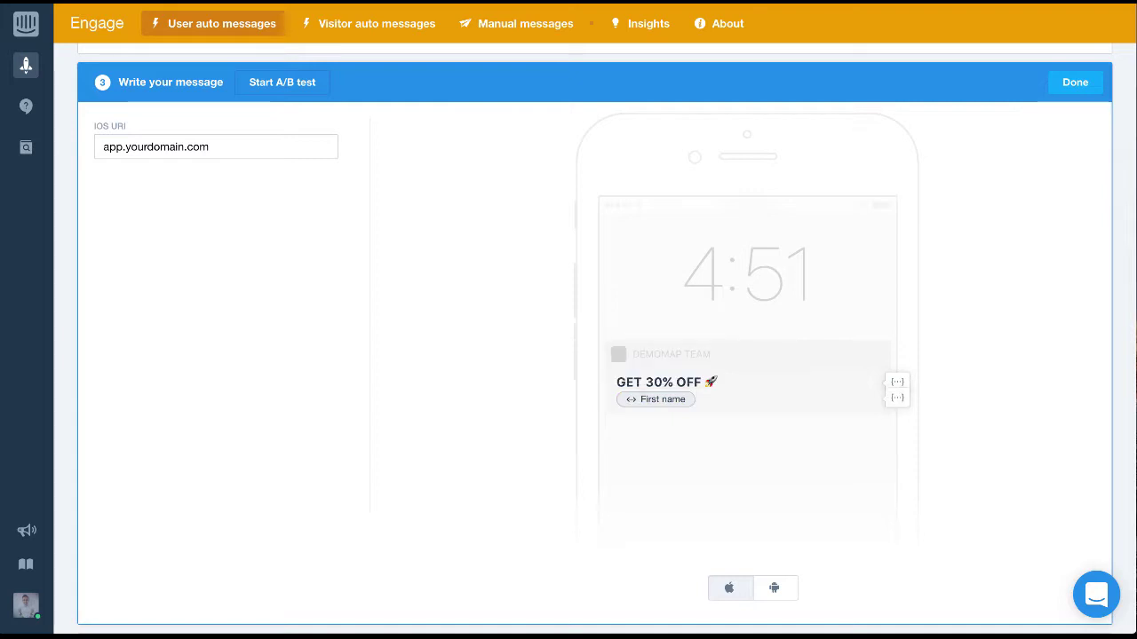
Paste the '$30 off annual membership when you upgrade to Premium!' sentence after the token
drag(739, 387, 592, 381)
click(731, 394)
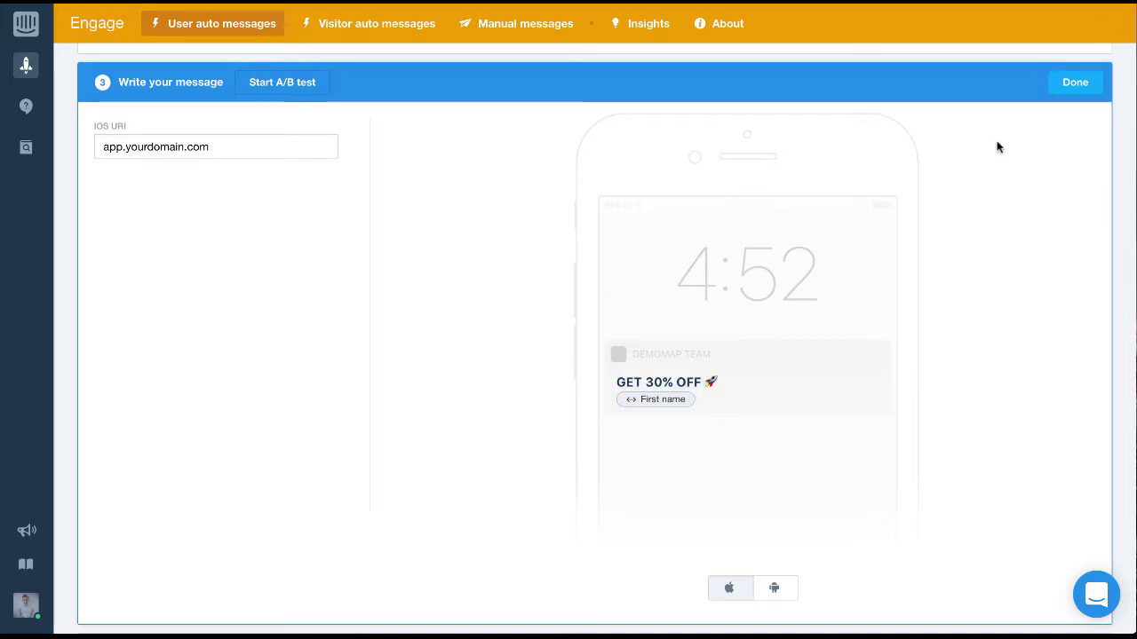
click(719, 401)
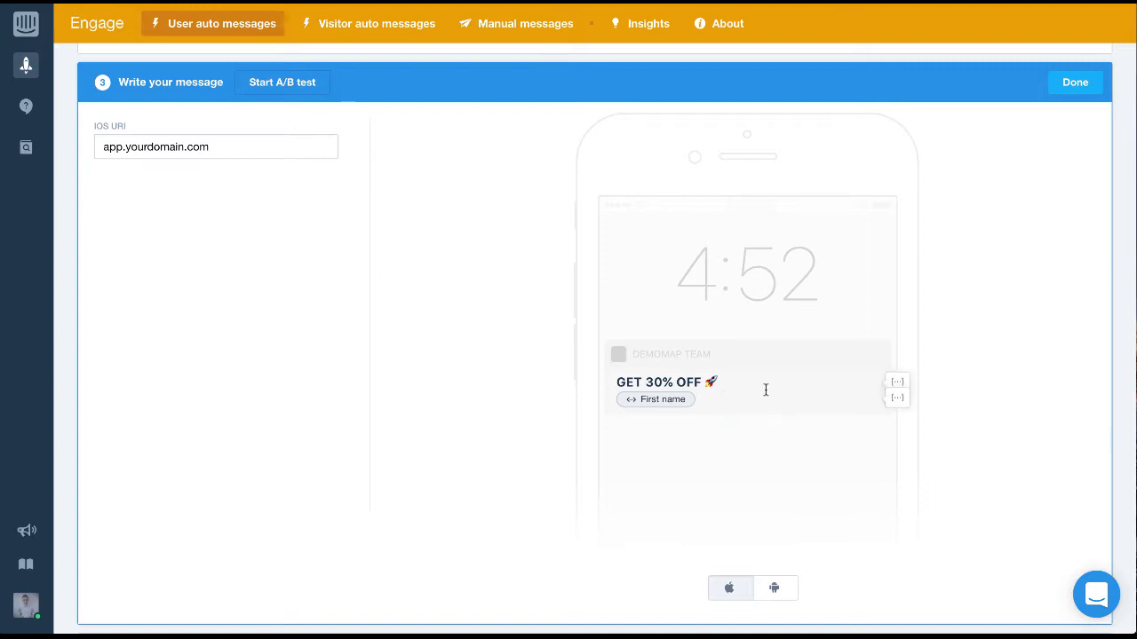
text(for today only, get $30 off annual membership when you upgrade to Premium!)
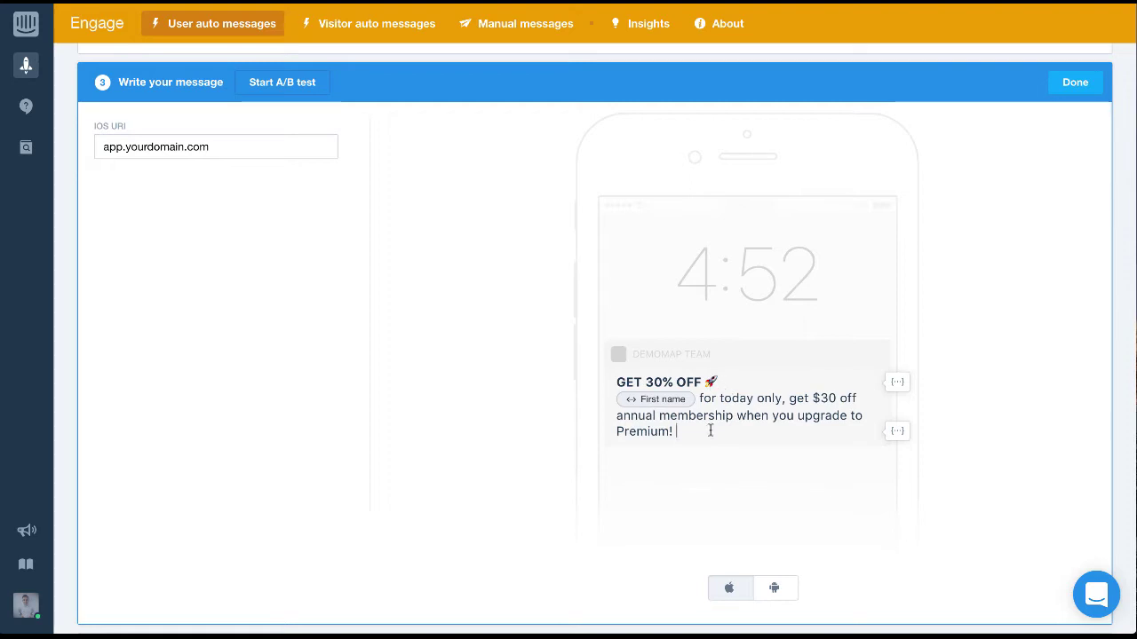
Set the message goal attribute to plan_name with the 'is' operator
scroll(708, 449, down, 3)
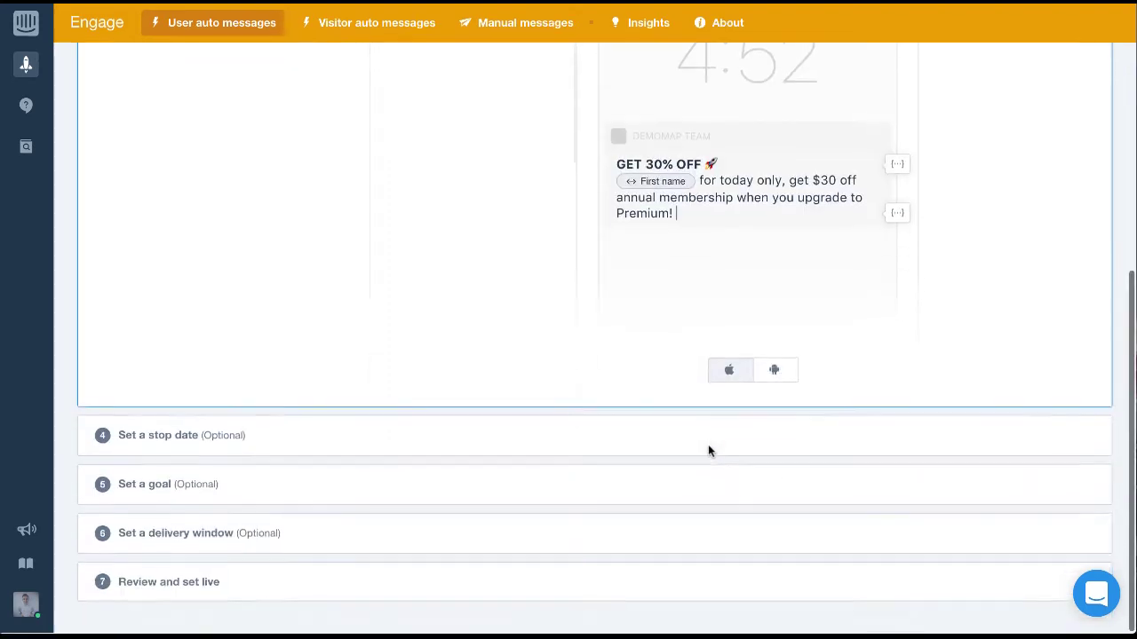
click(516, 504)
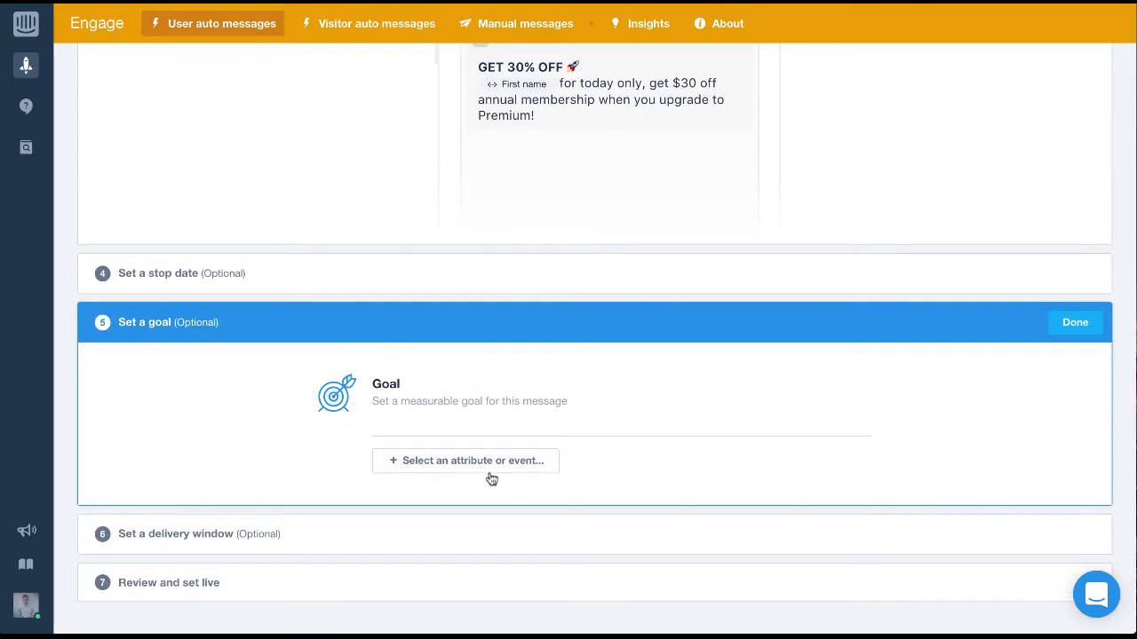
click(490, 472)
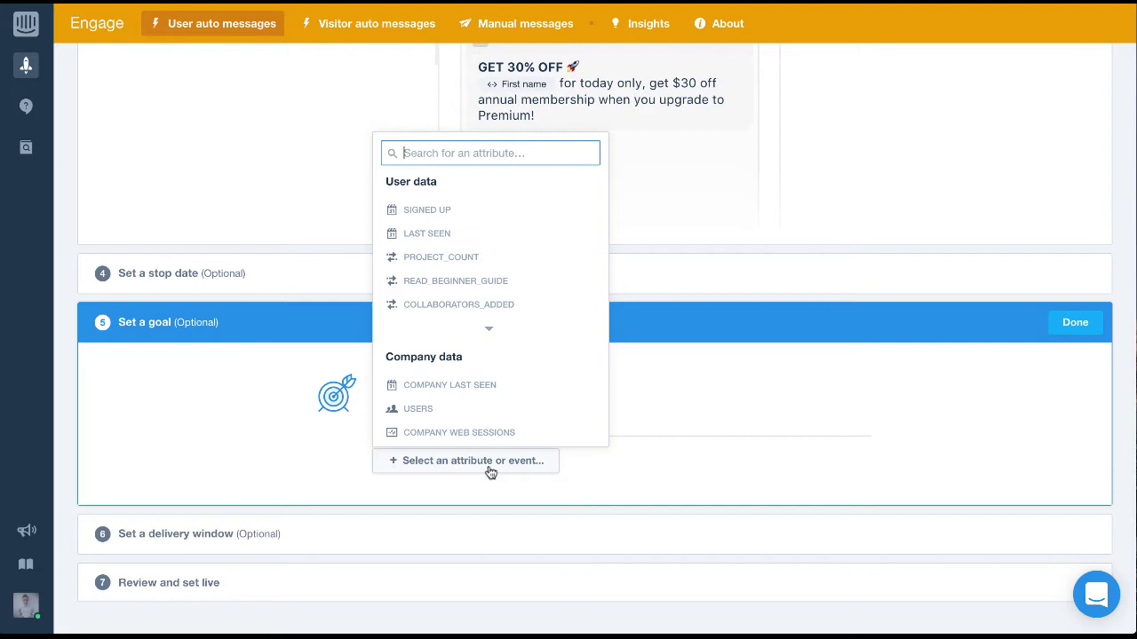
text(plan)
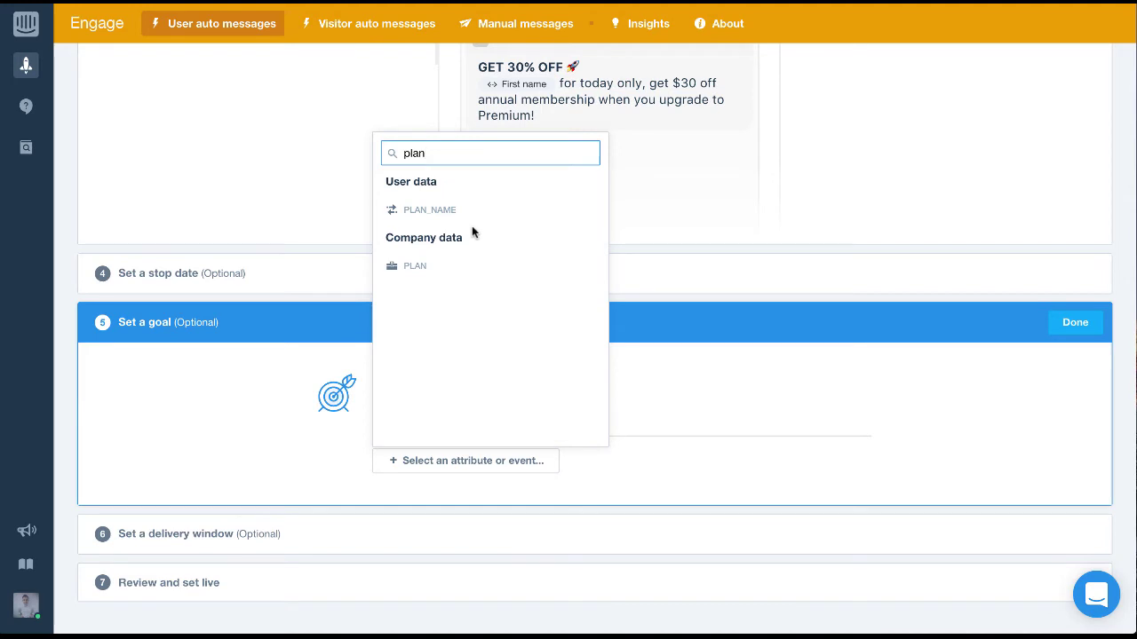
click(436, 213)
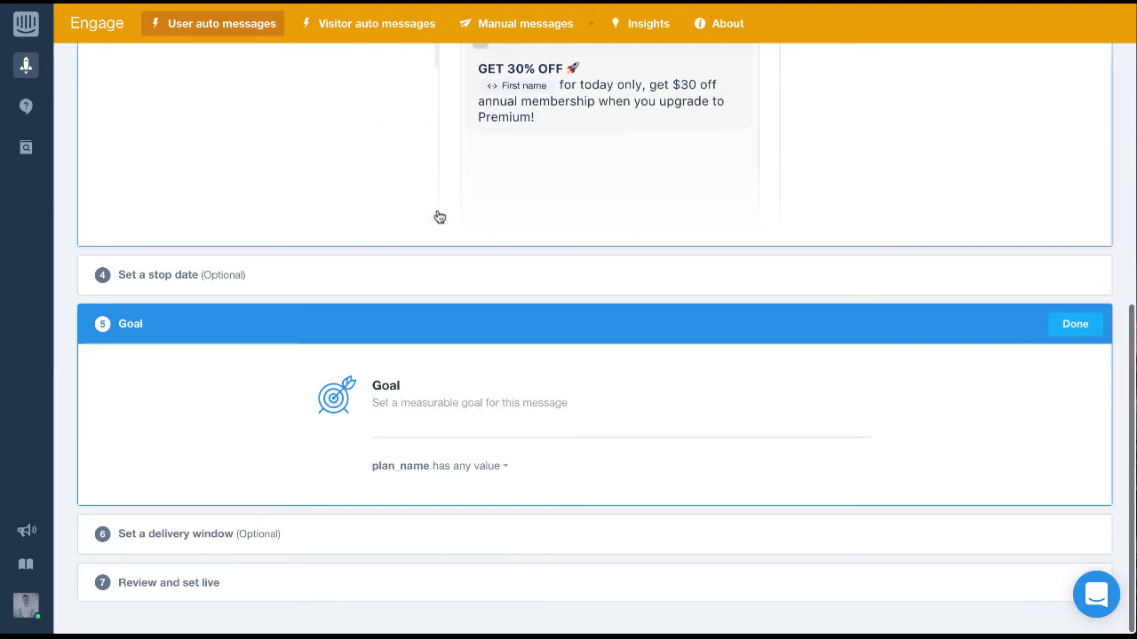
click(463, 466)
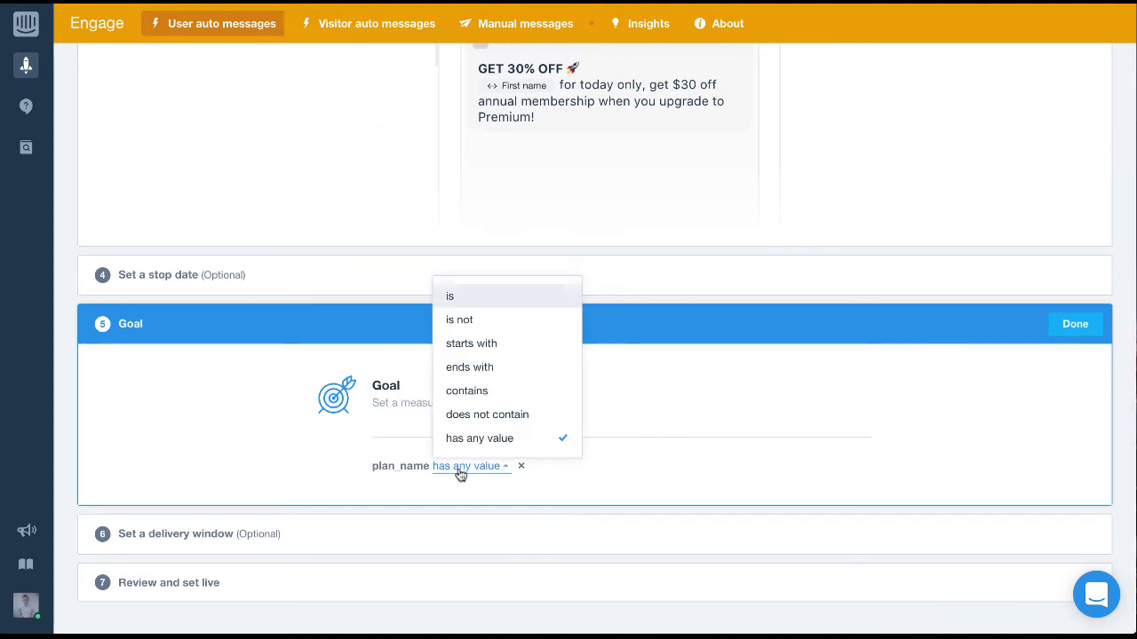
click(477, 298)
Complete the goal with 'paid' and limit delivery to weekdays, 11:00AM to 4:00PM
text(paid)
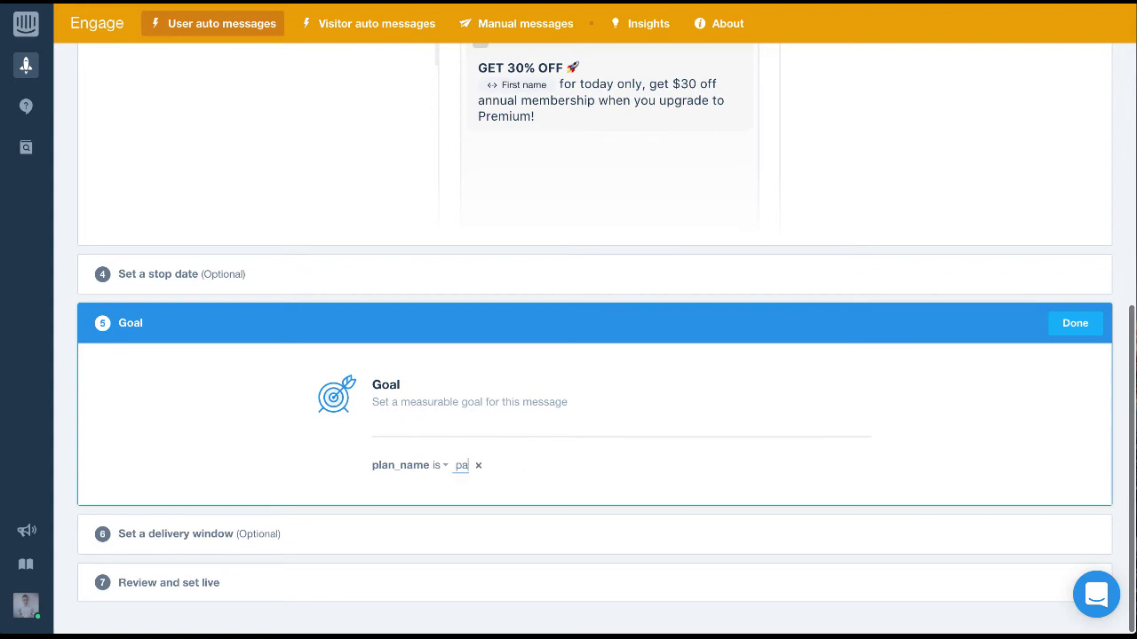
click(467, 535)
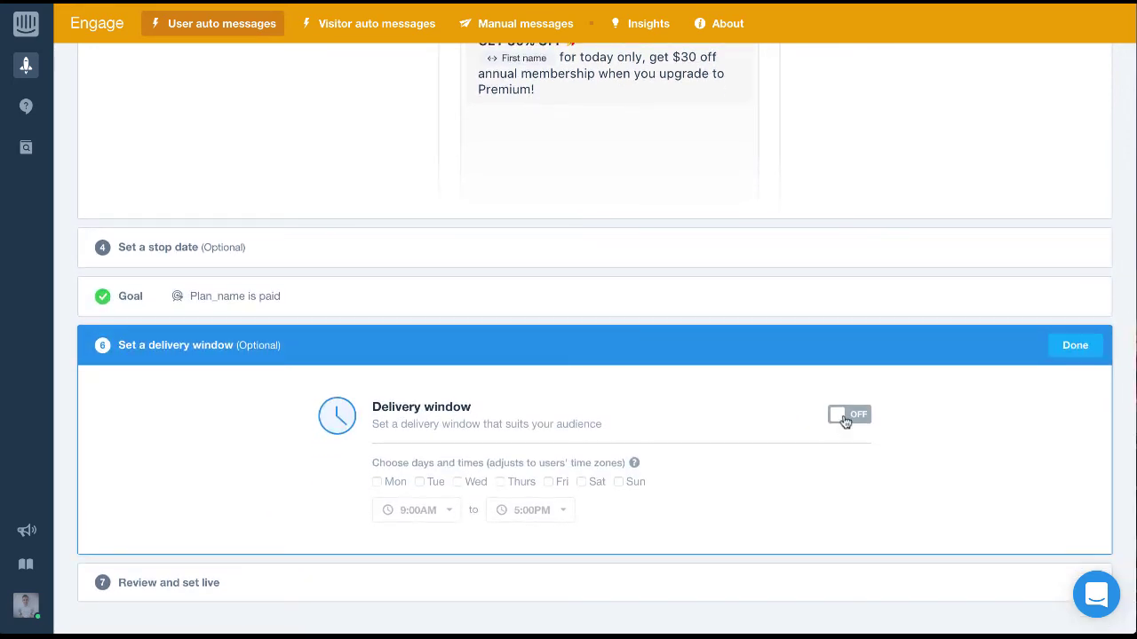
click(844, 418)
click(430, 513)
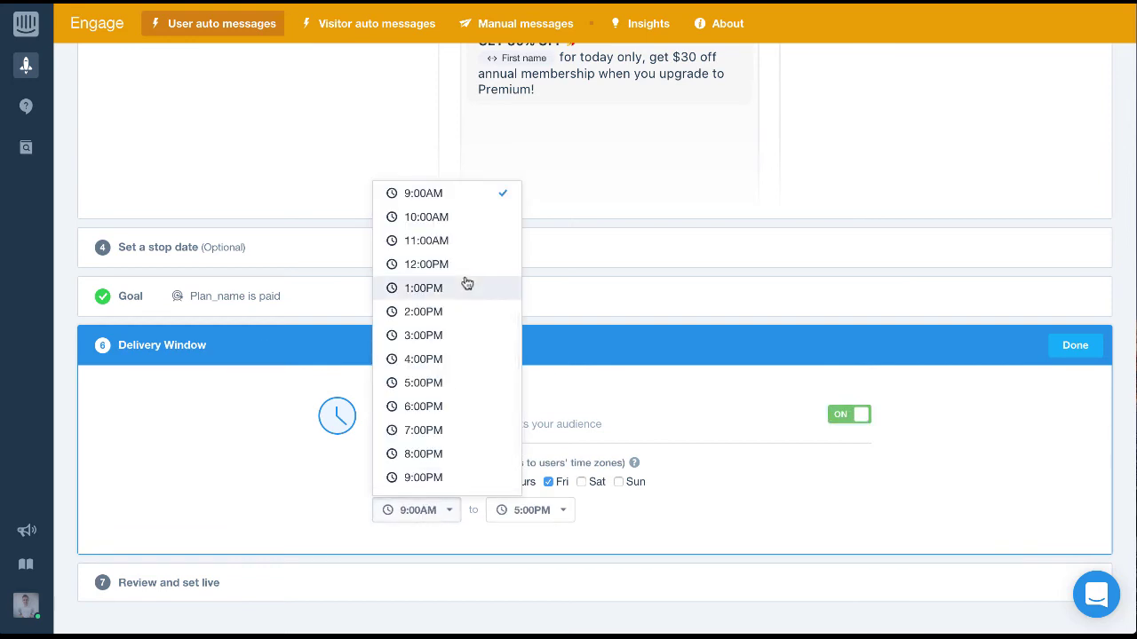
click(460, 241)
click(524, 510)
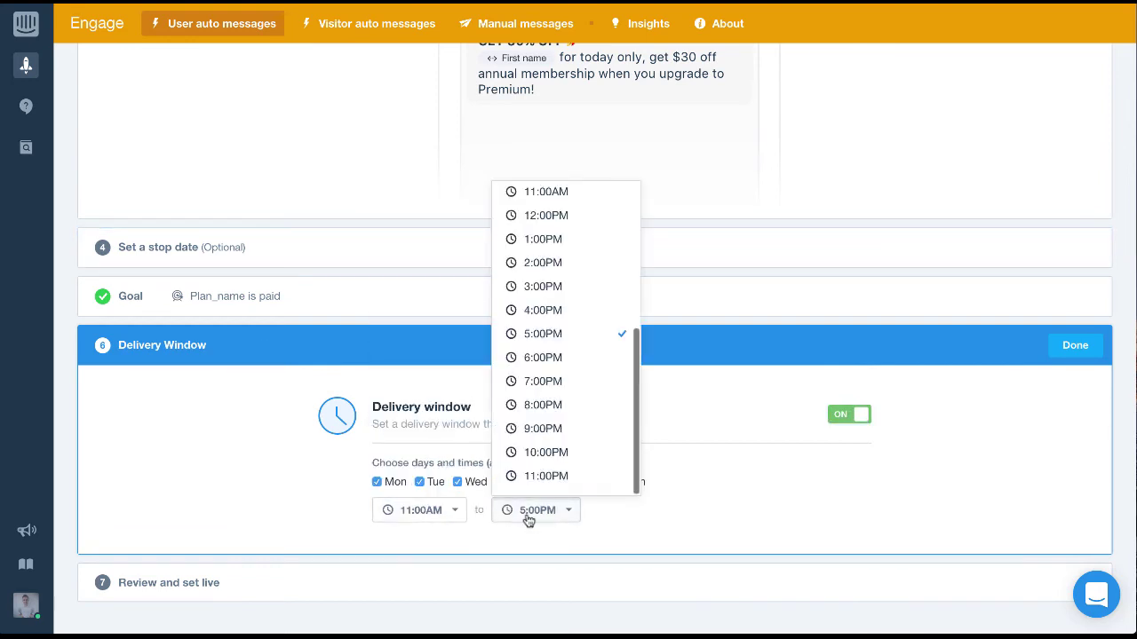
click(555, 311)
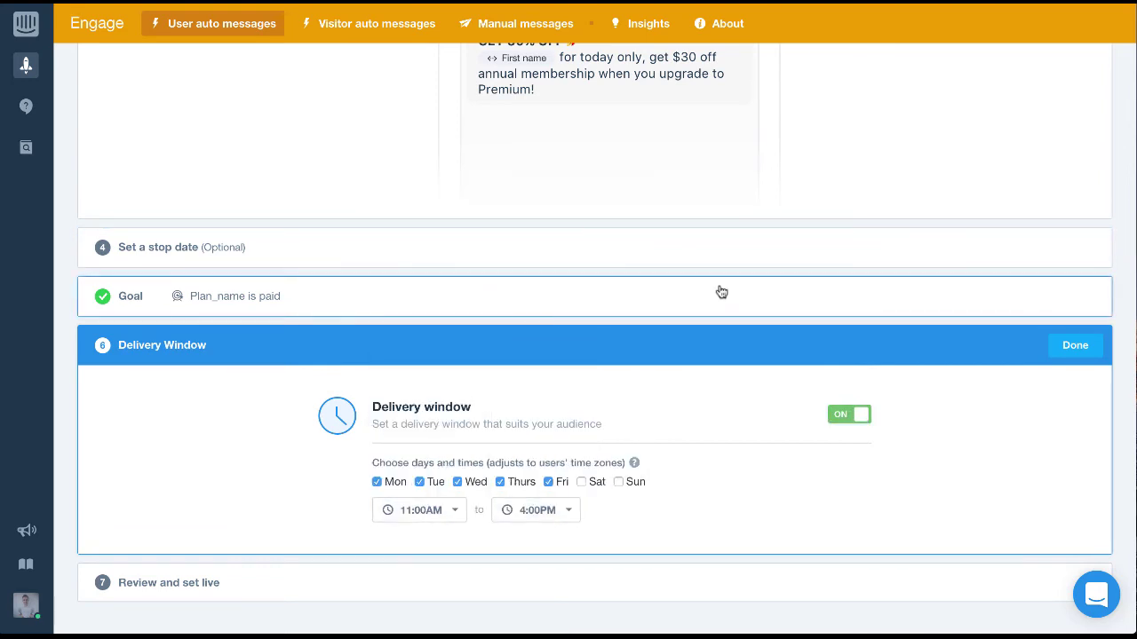
click(1070, 346)
scroll(867, 385, up, 4)
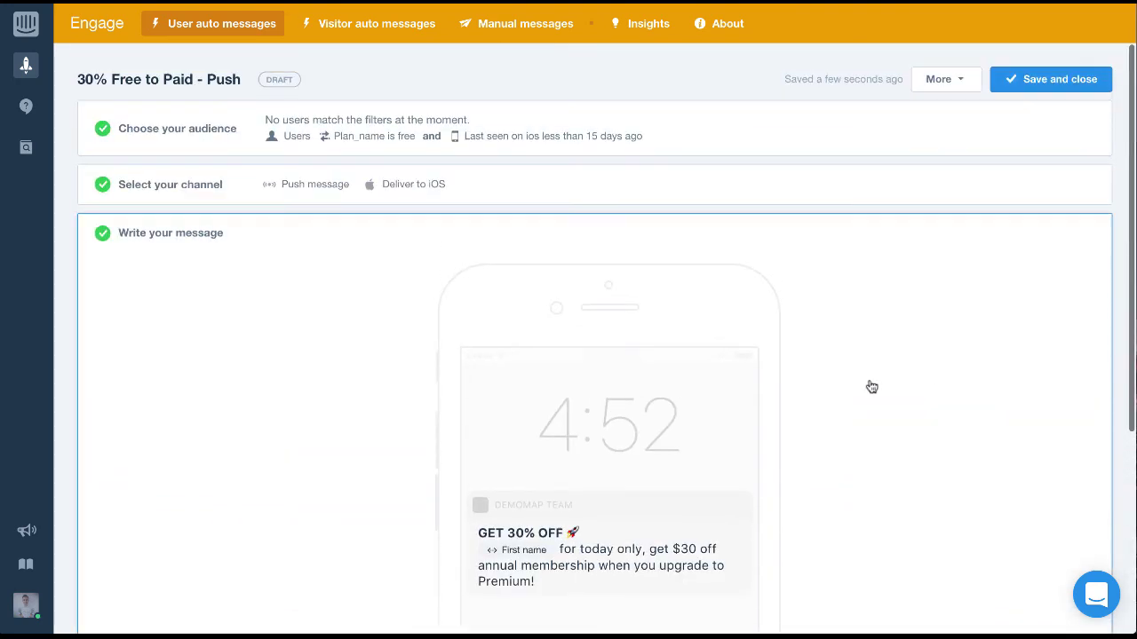
scroll(872, 386, down, 4)
scroll(871, 386, up, 4)
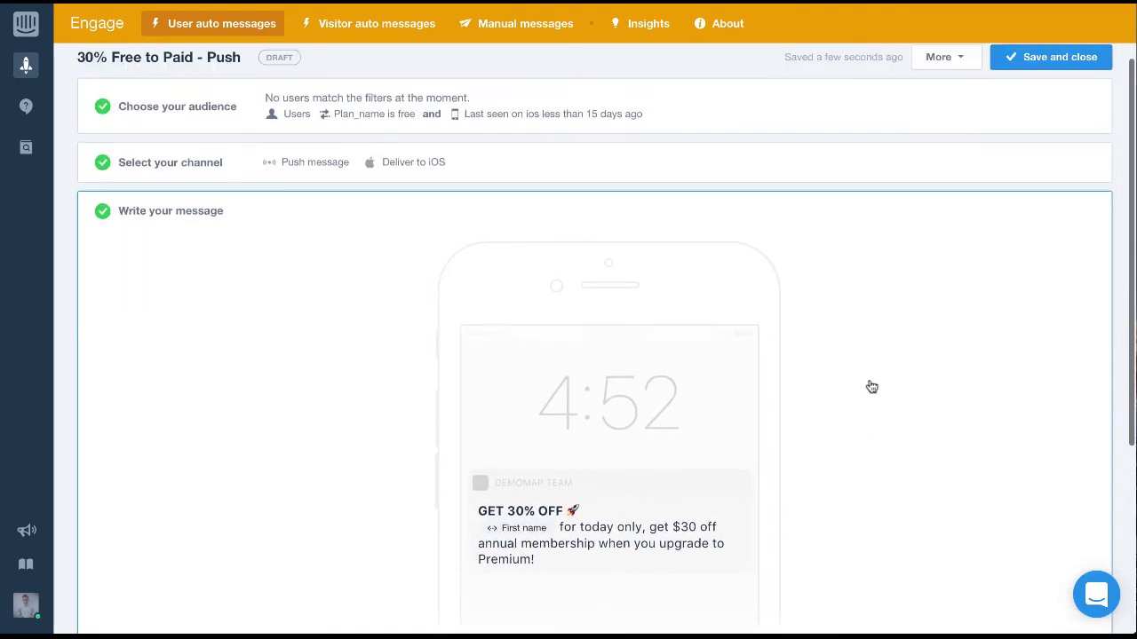